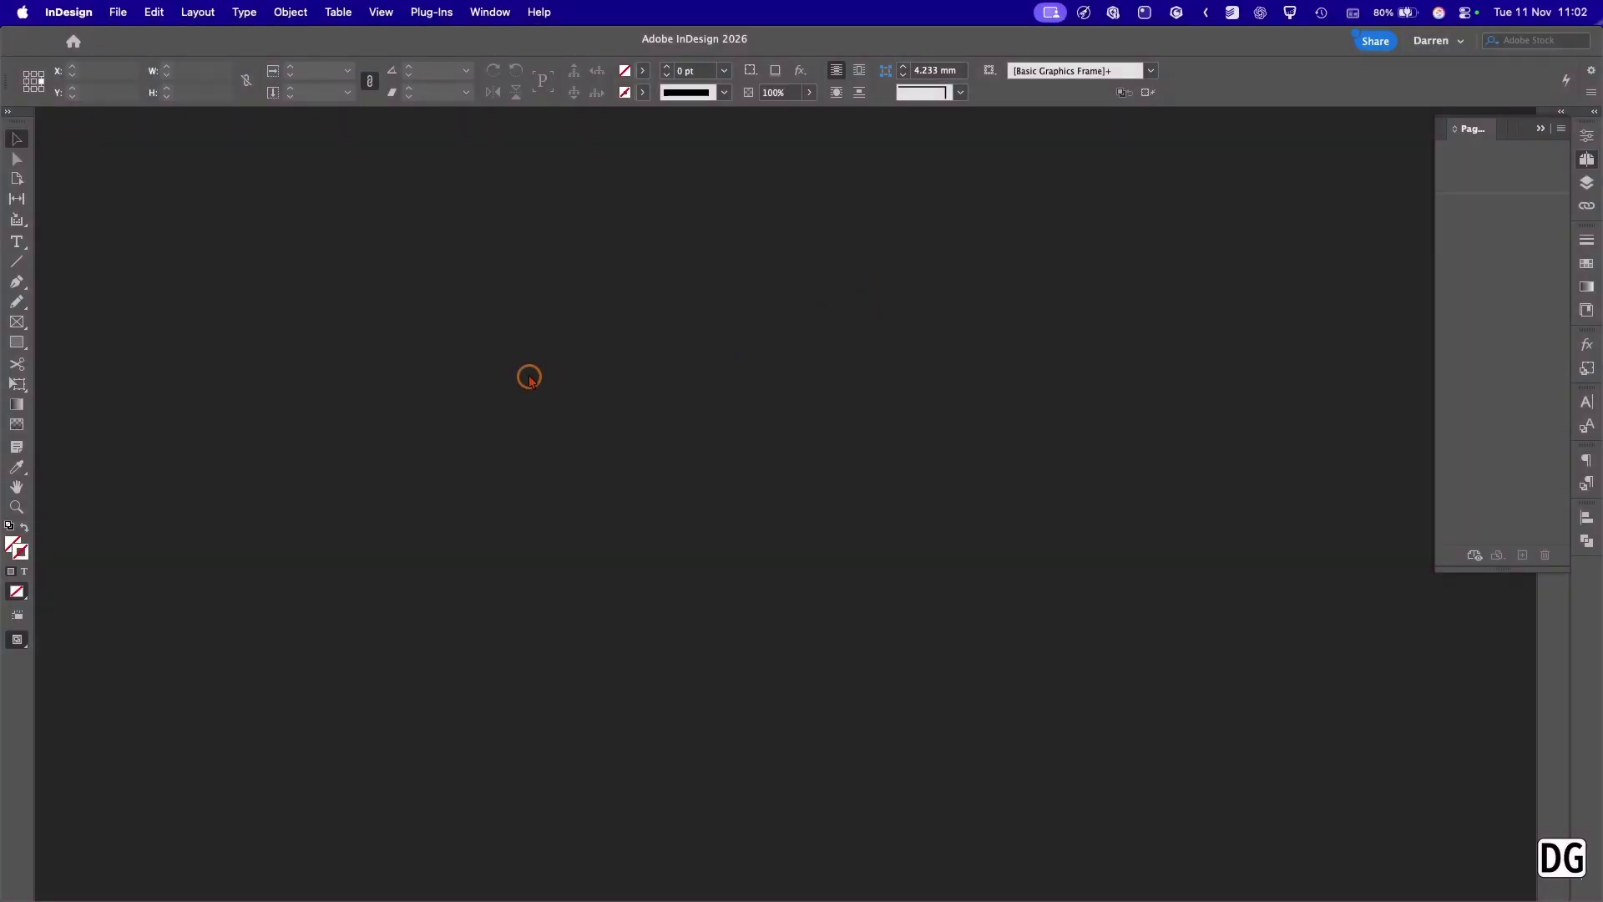
Open the tutorial PDF from the TUTORIAL folder for editing via File > Open PDF.
click(118, 12)
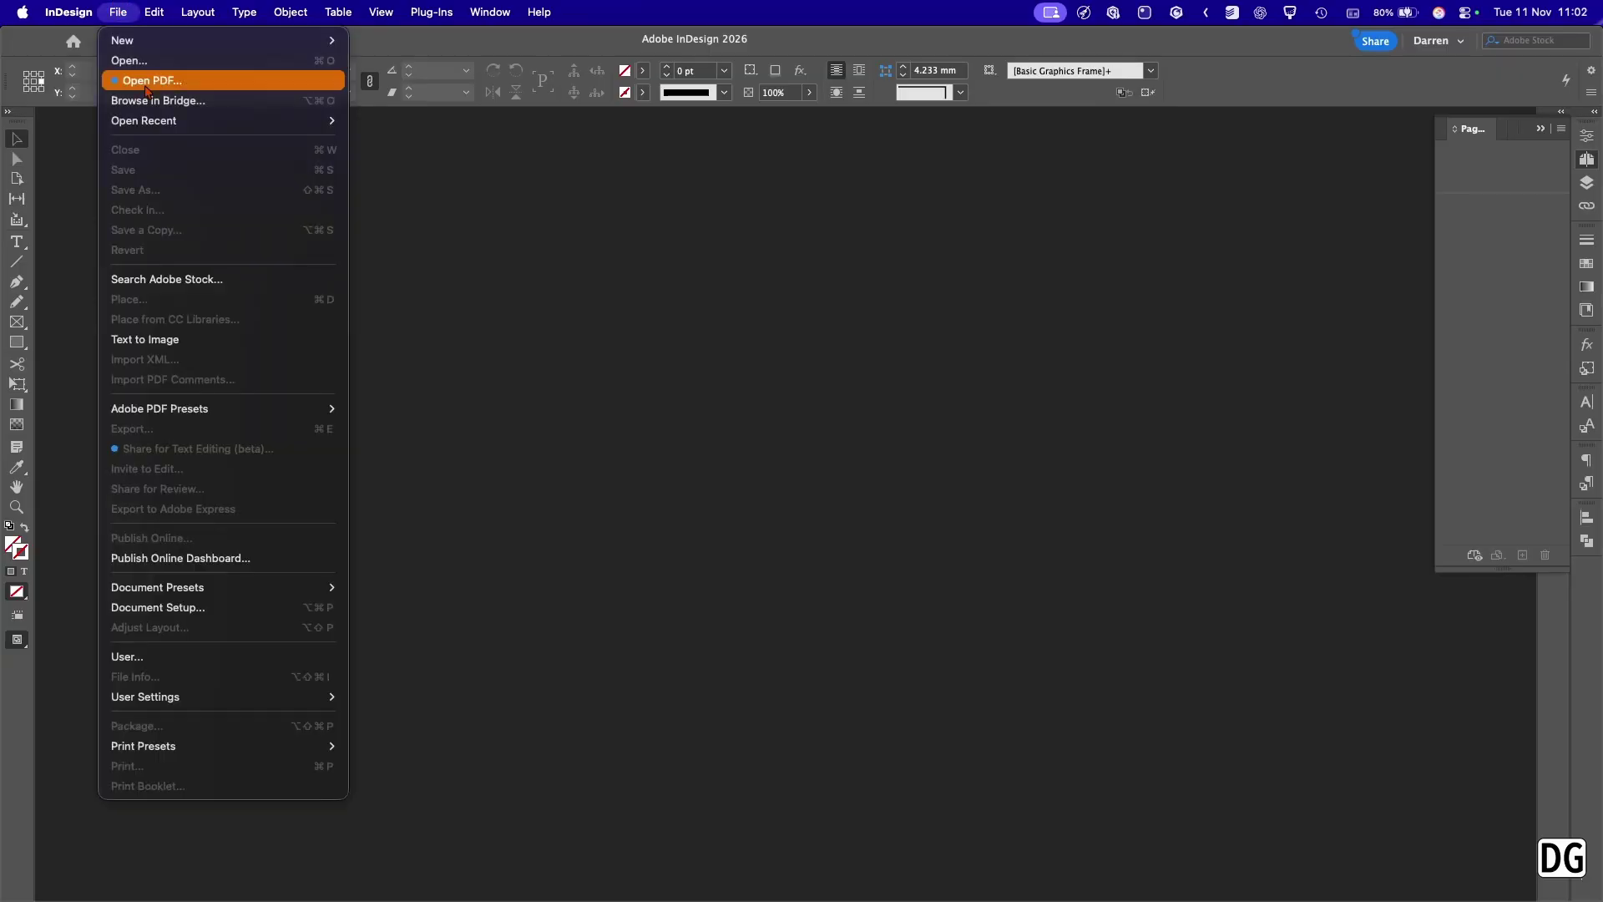
click(147, 81)
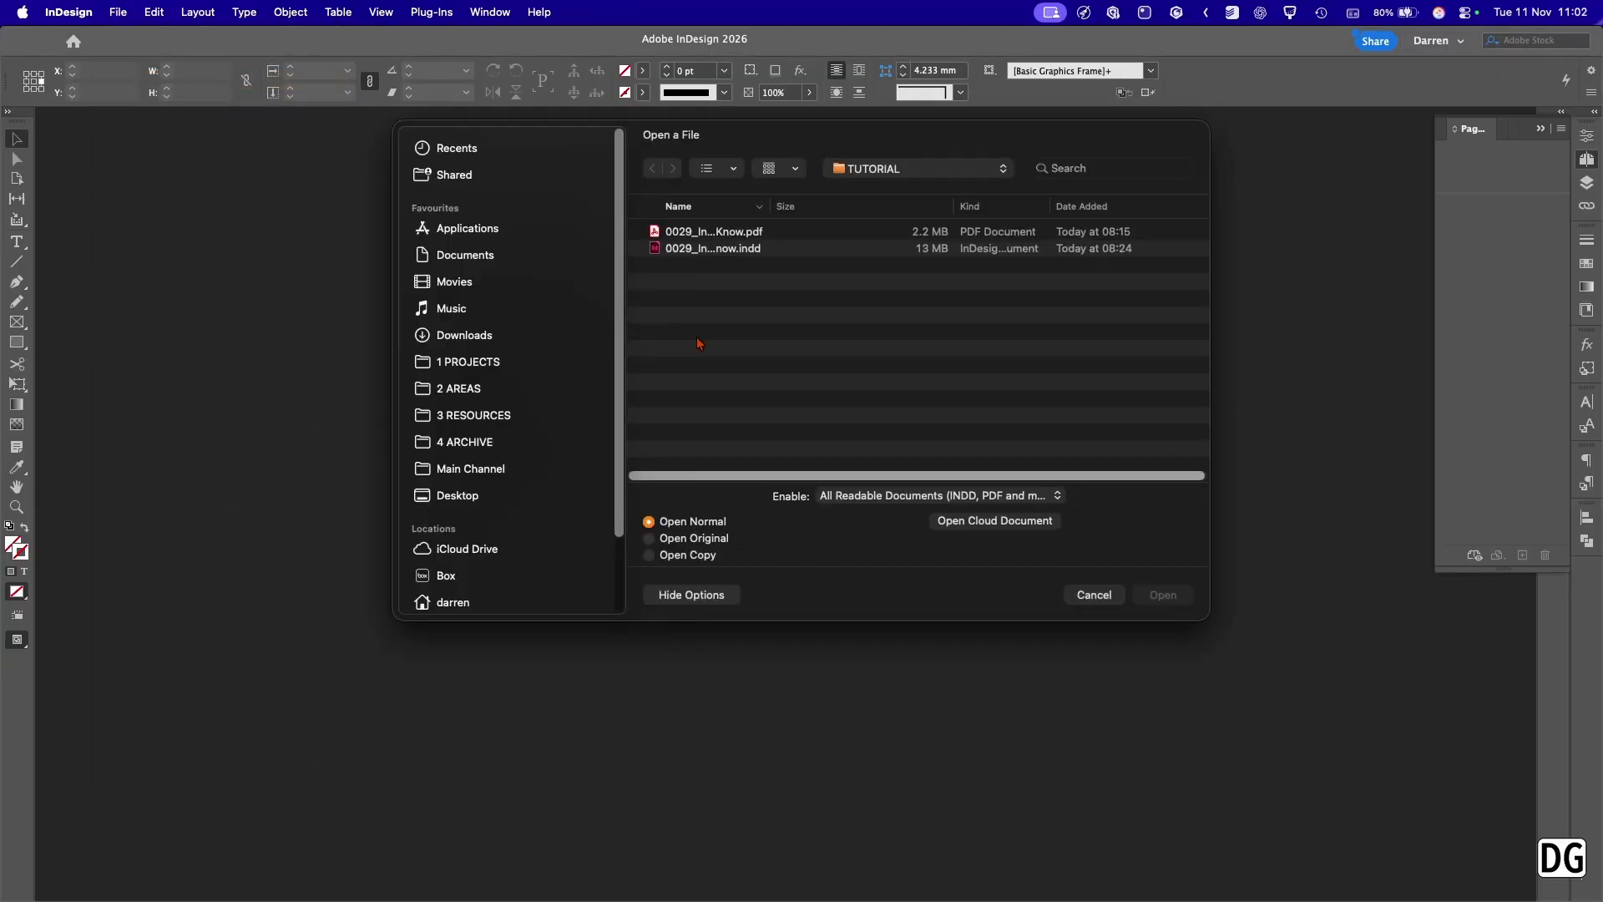
click(747, 233)
click(1163, 595)
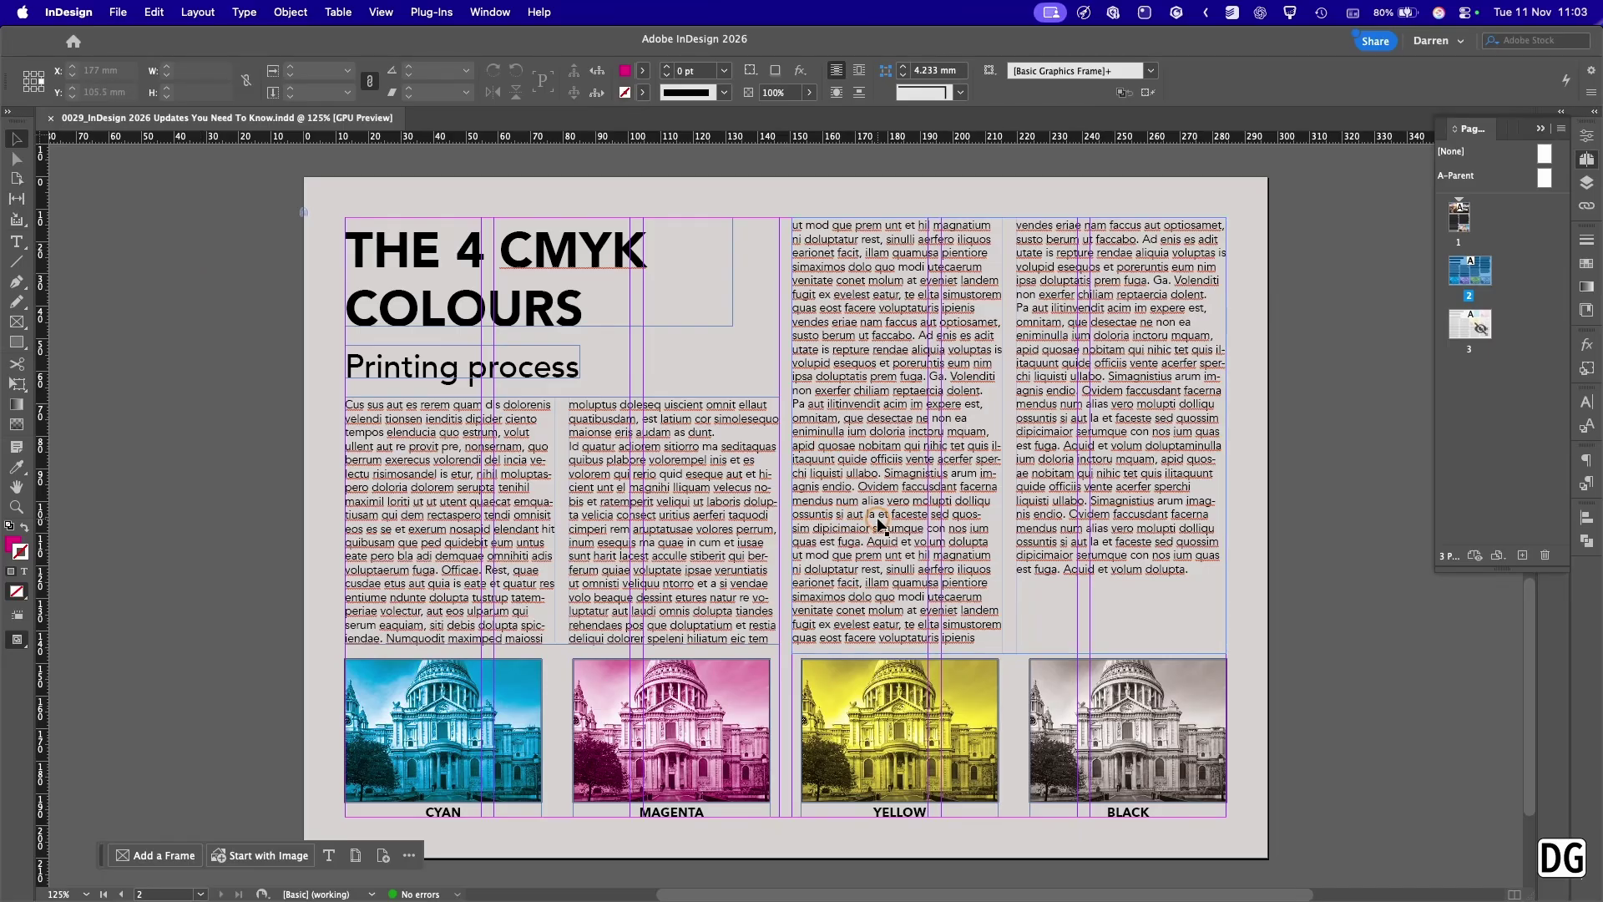
Duplicate the page 2 spread, move its two-column text frame onto the pasteboard, and show Flex Layout.
right_click(1486, 276)
click(1261, 330)
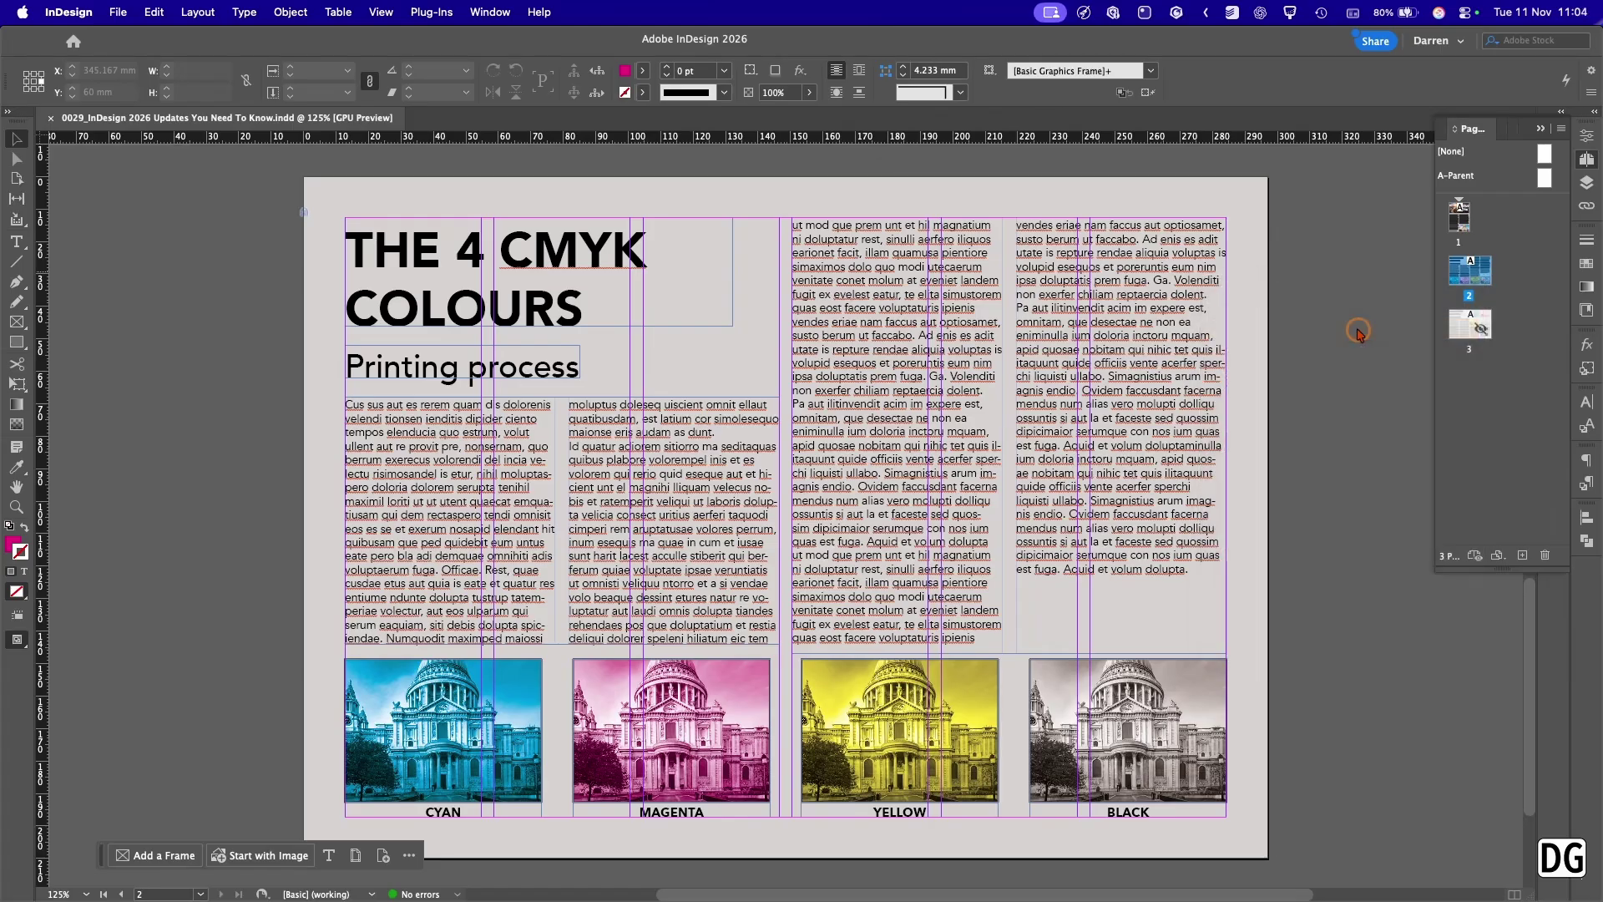
key(super+1)
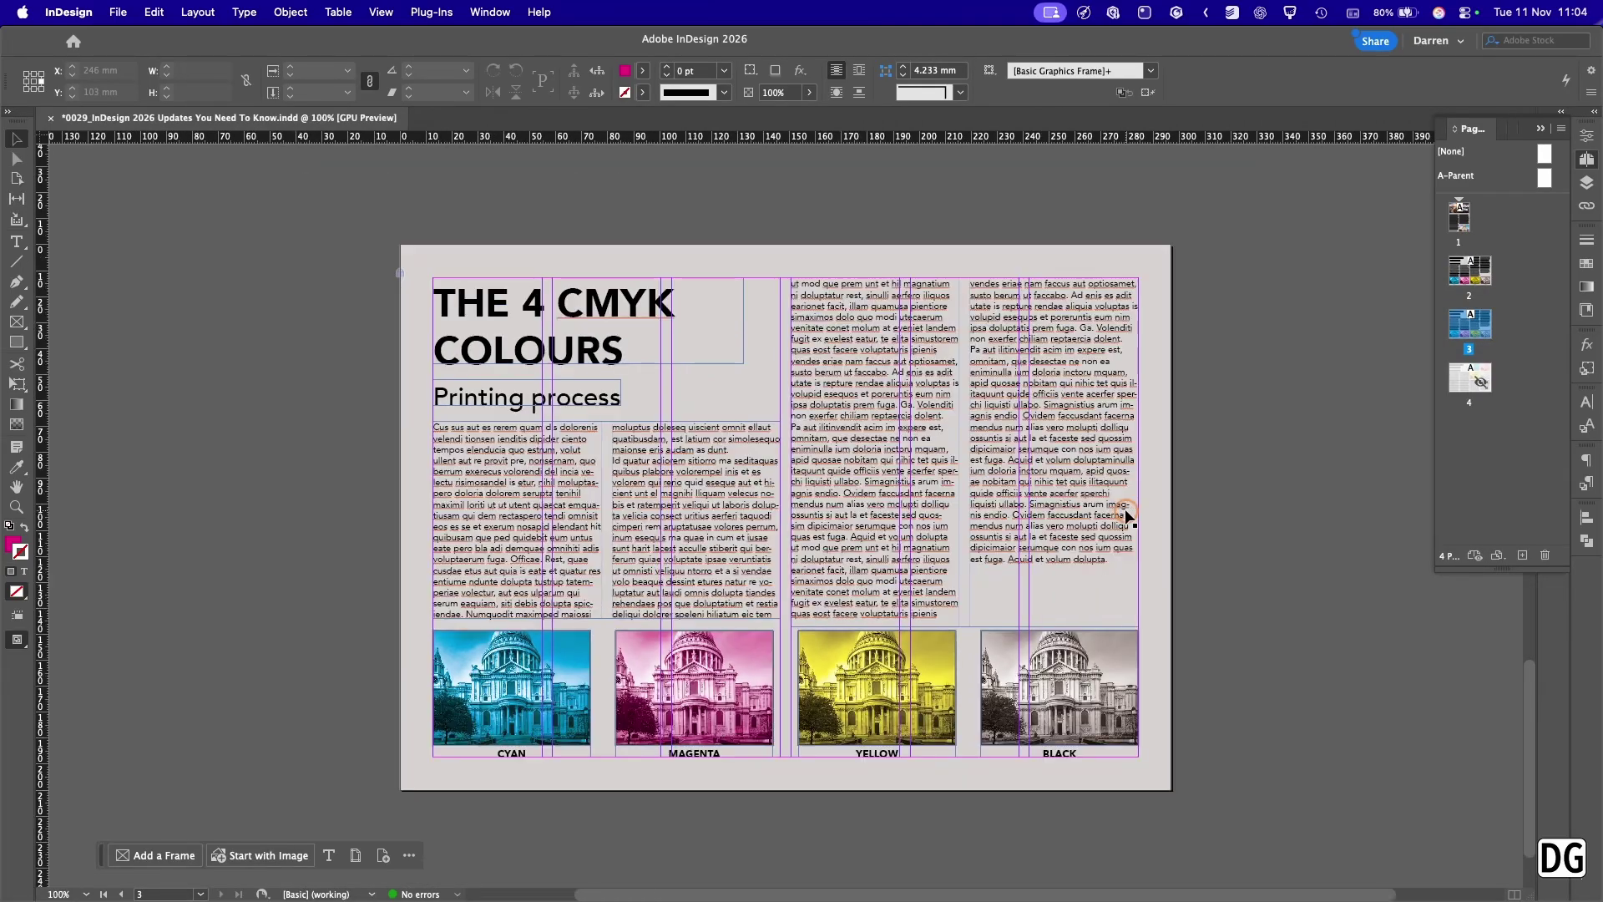
drag(1113, 505, 1260, 416)
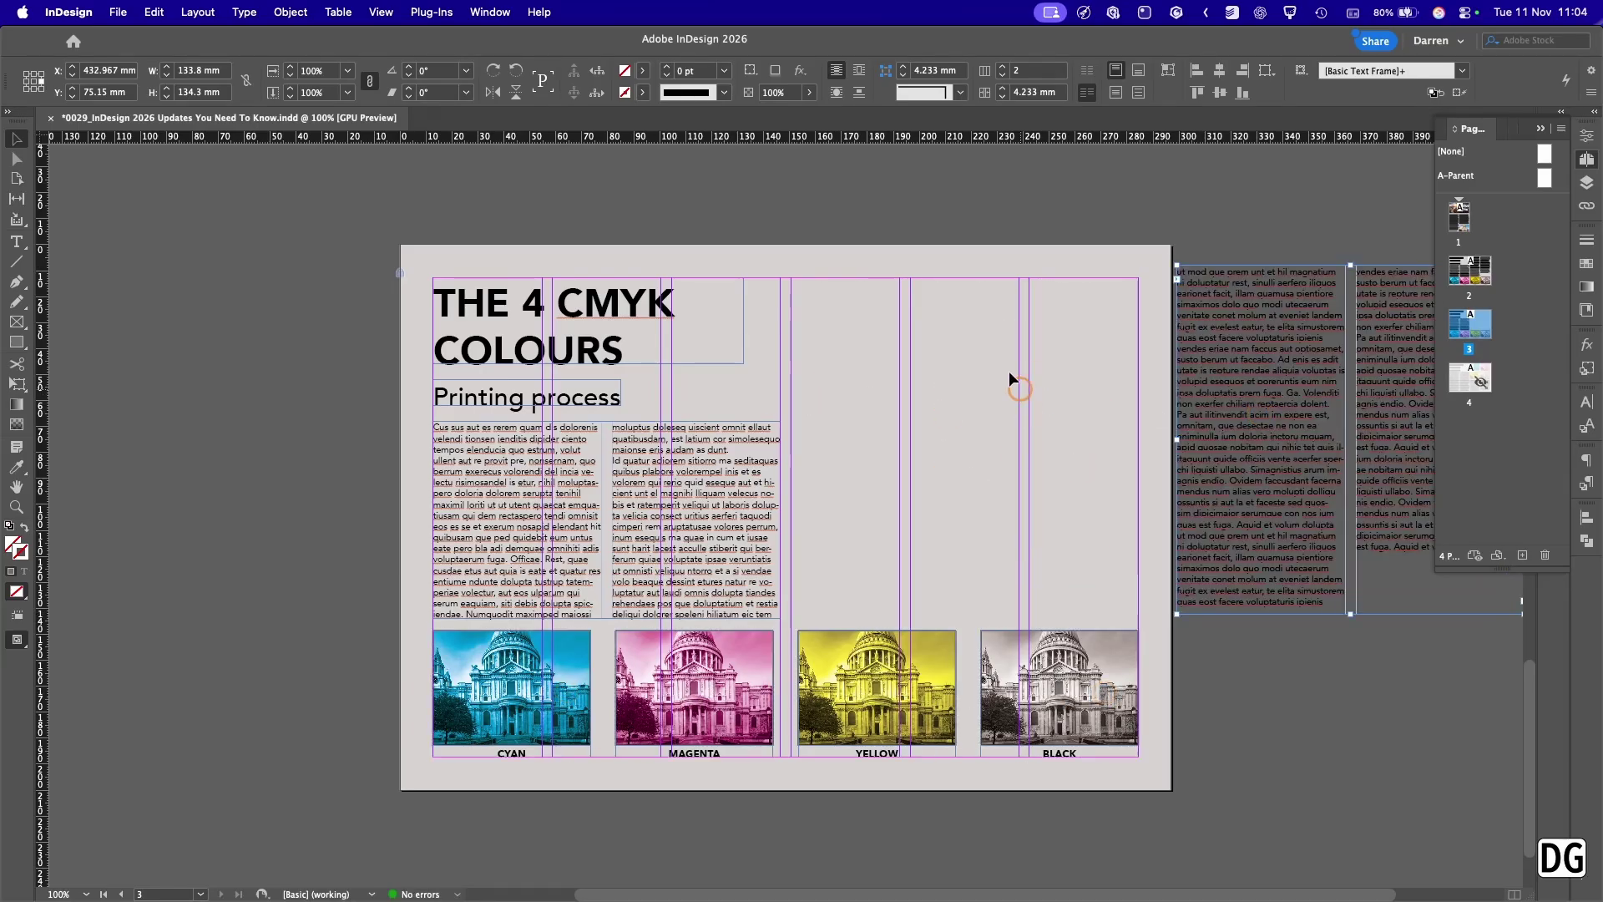
click(501, 11)
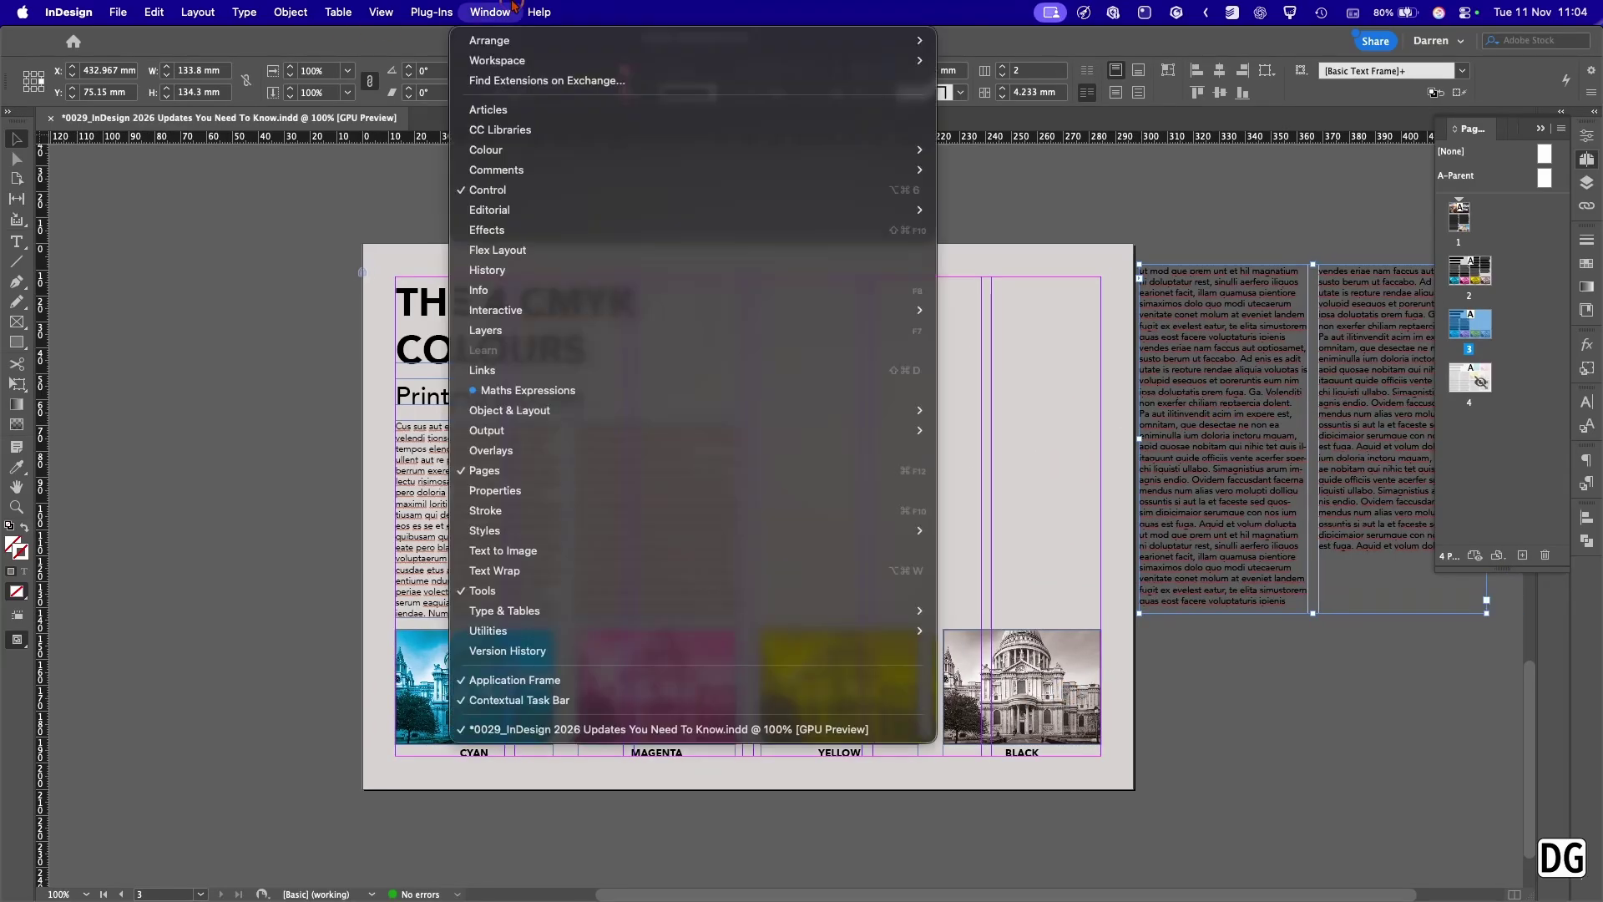
click(531, 252)
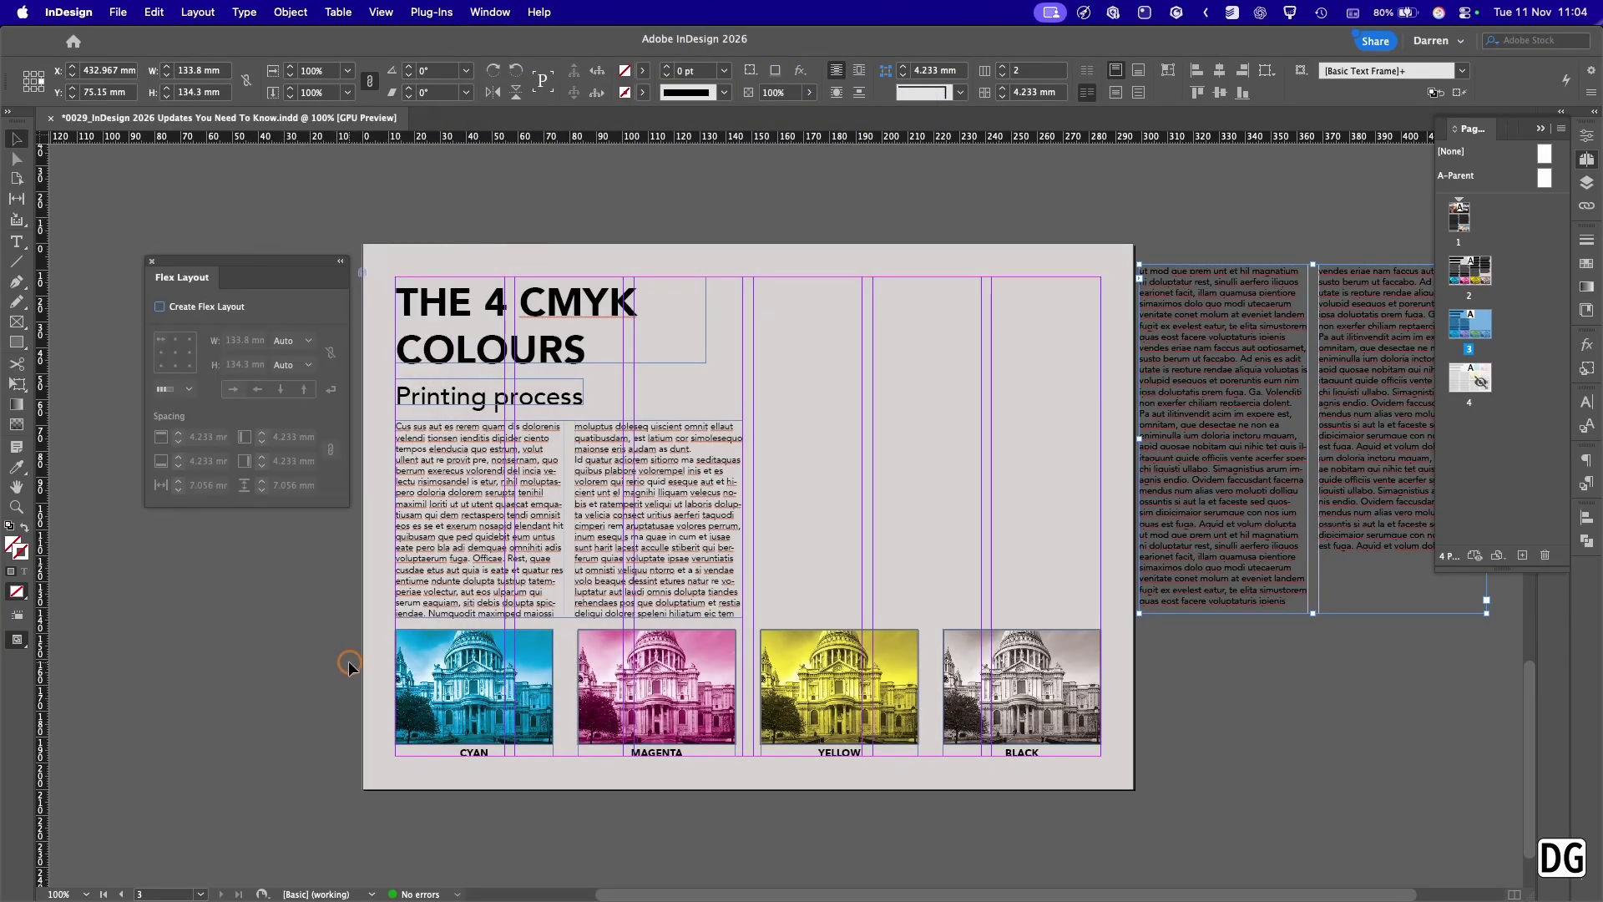
Make the four CMYK images a flex layout with Auto width and Space Between distribution.
drag(340, 660, 1106, 765)
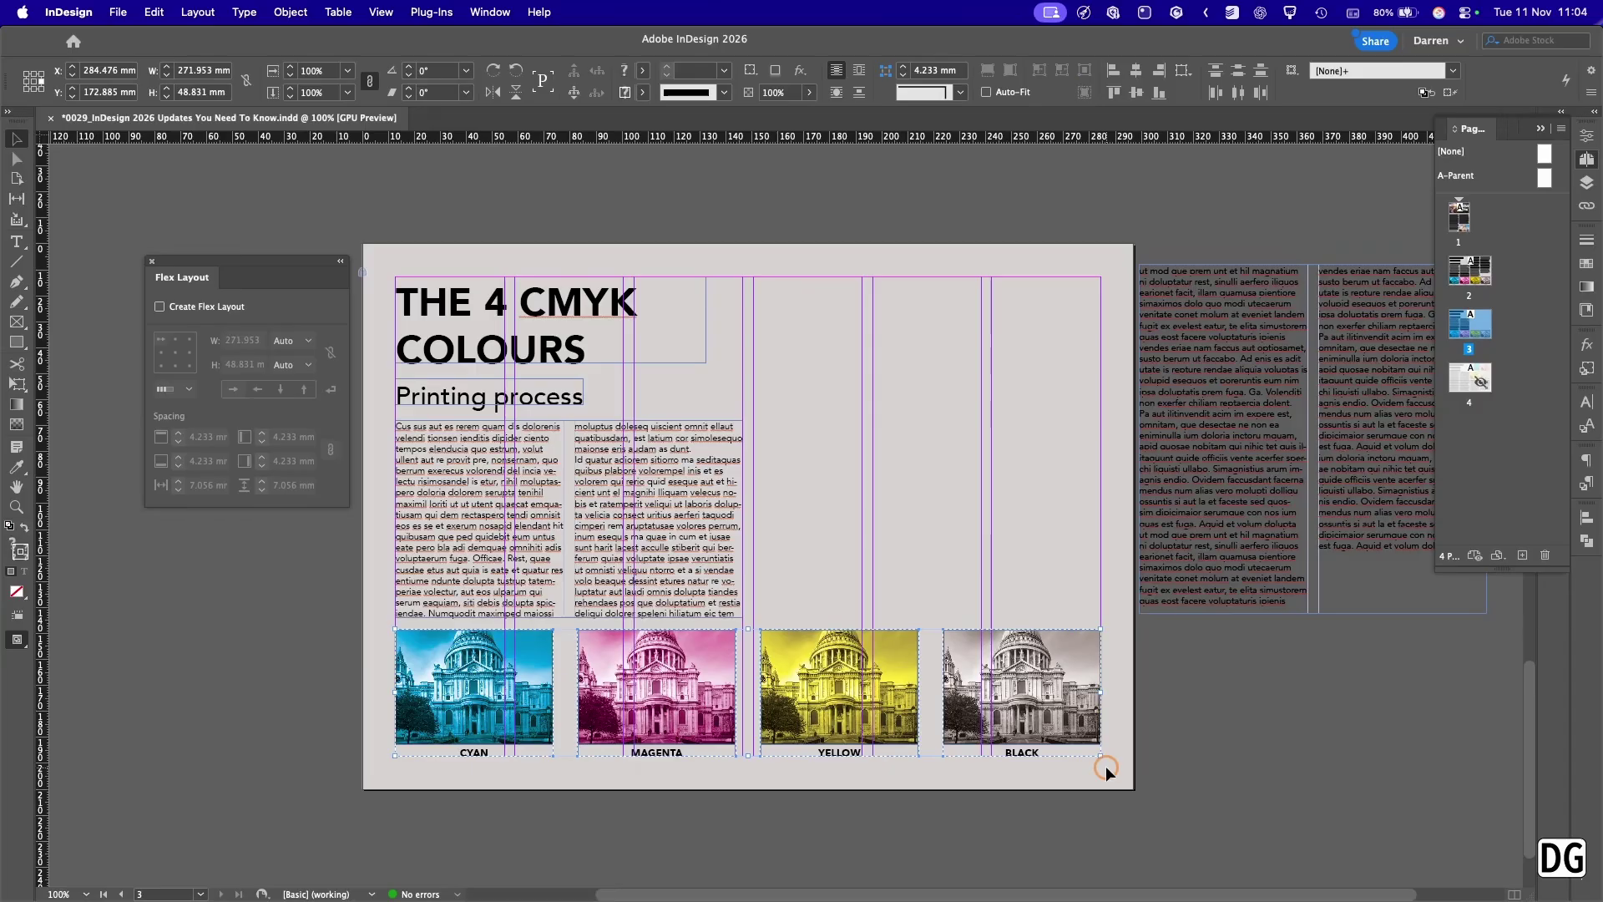
click(160, 308)
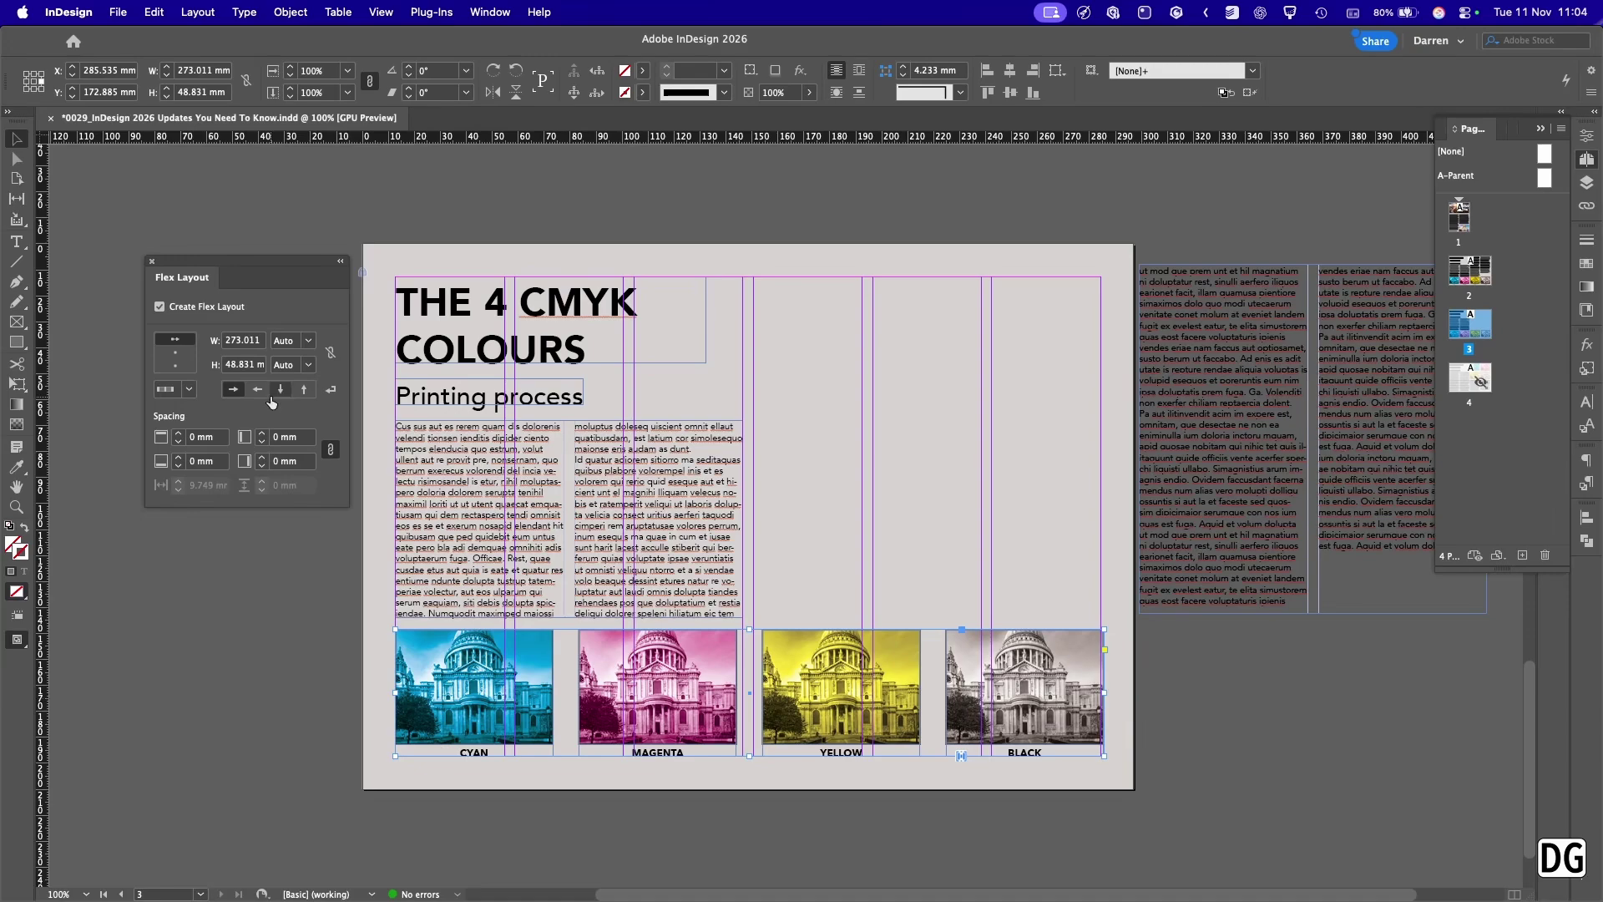
click(308, 340)
click(314, 302)
click(177, 389)
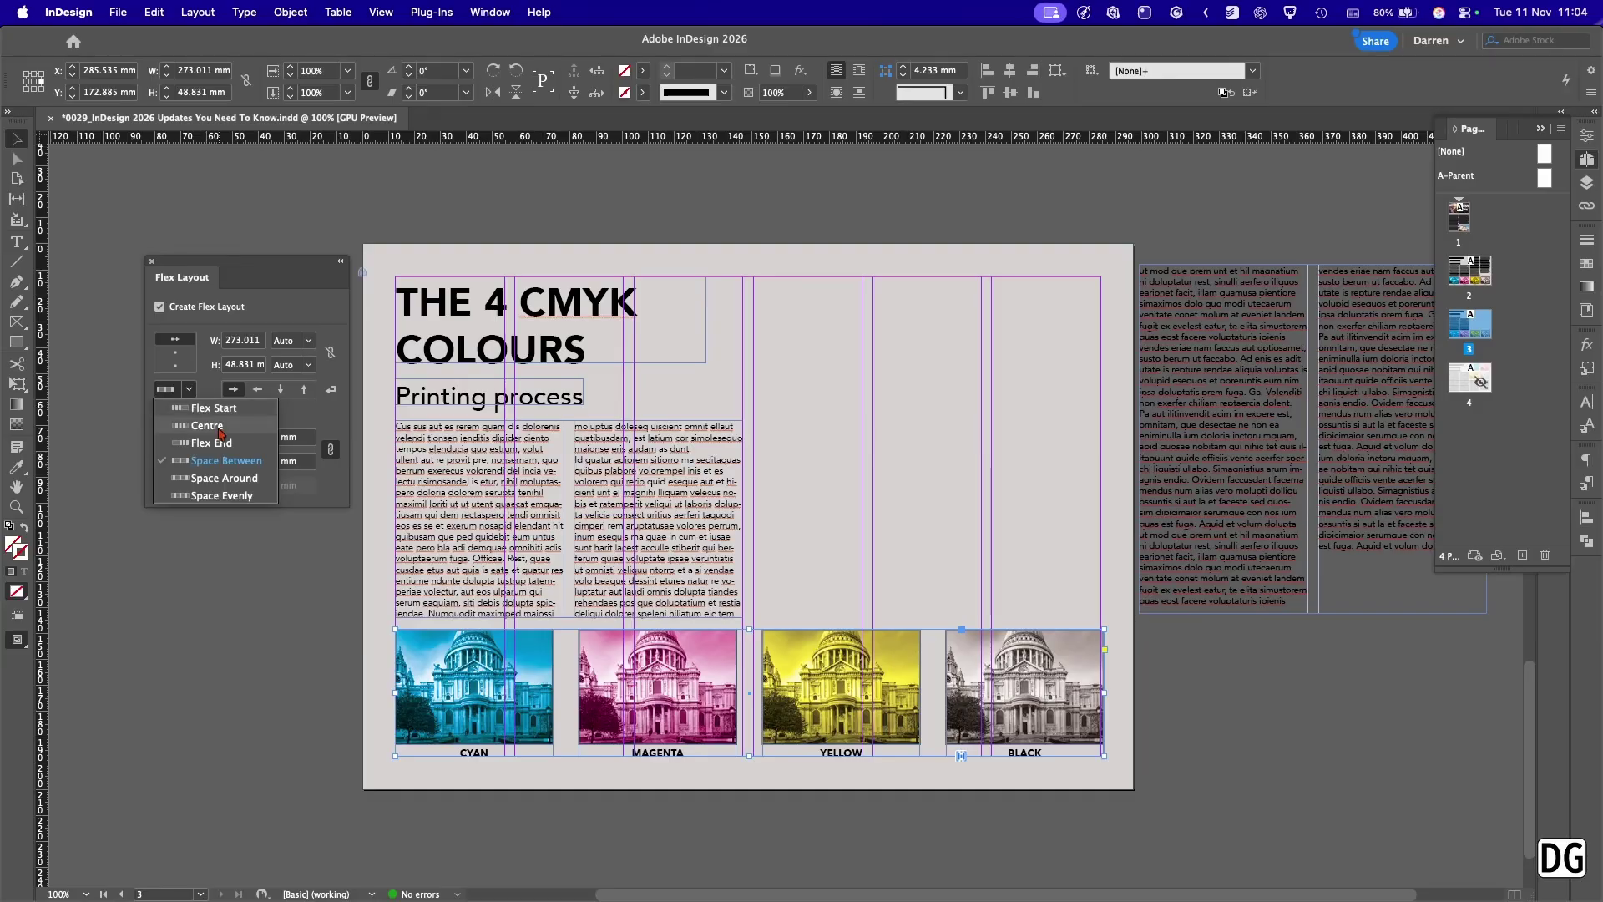
click(224, 460)
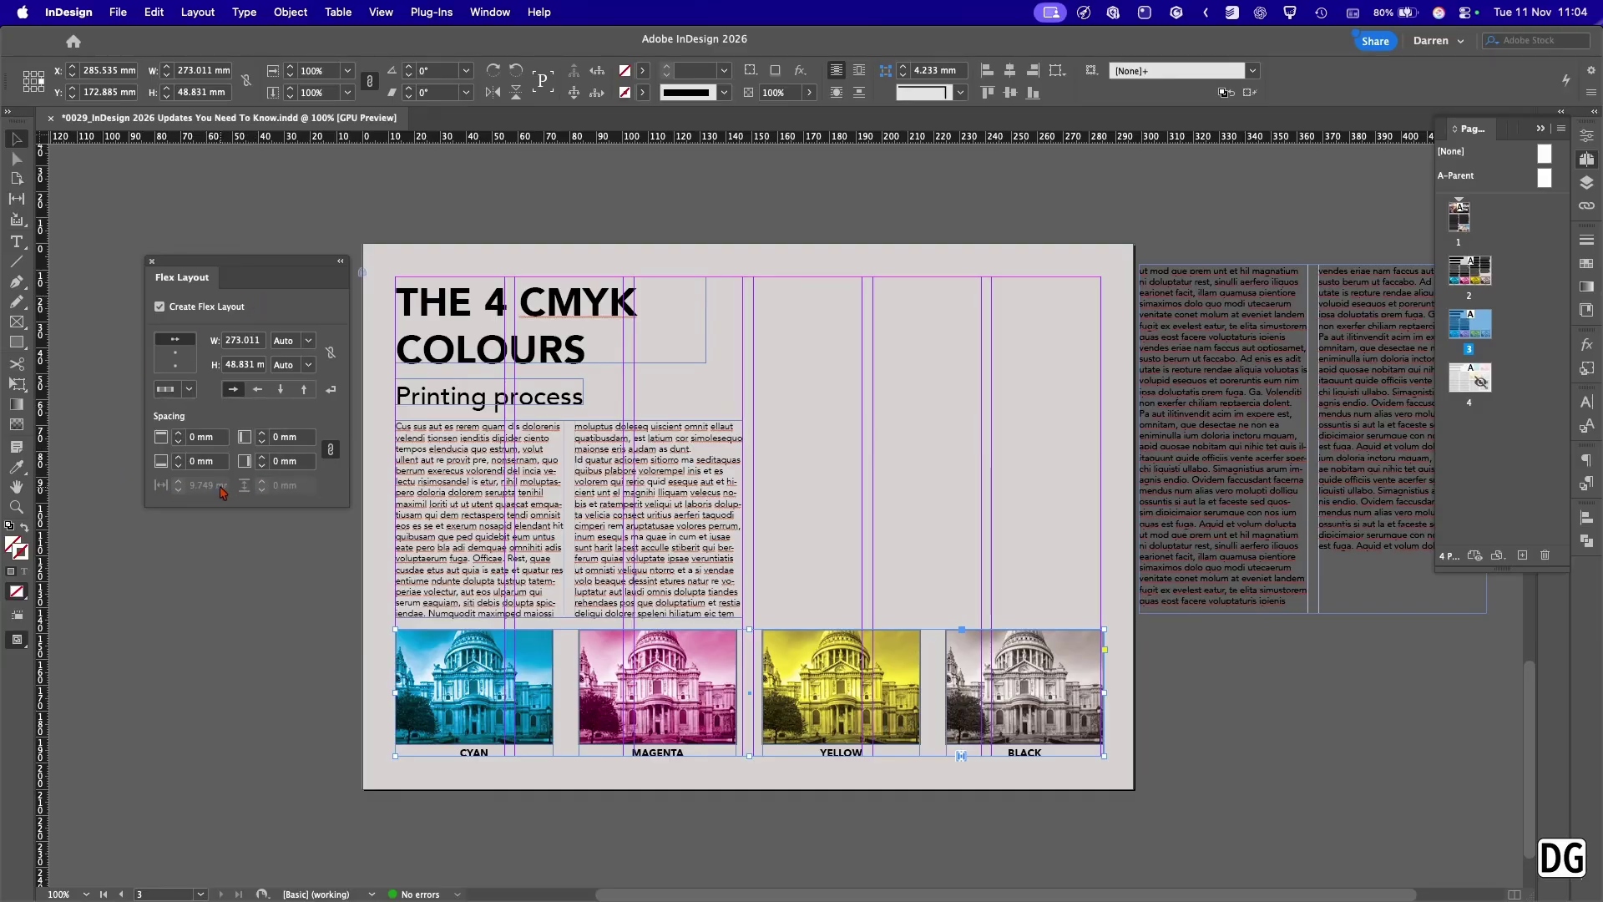
click(186, 390)
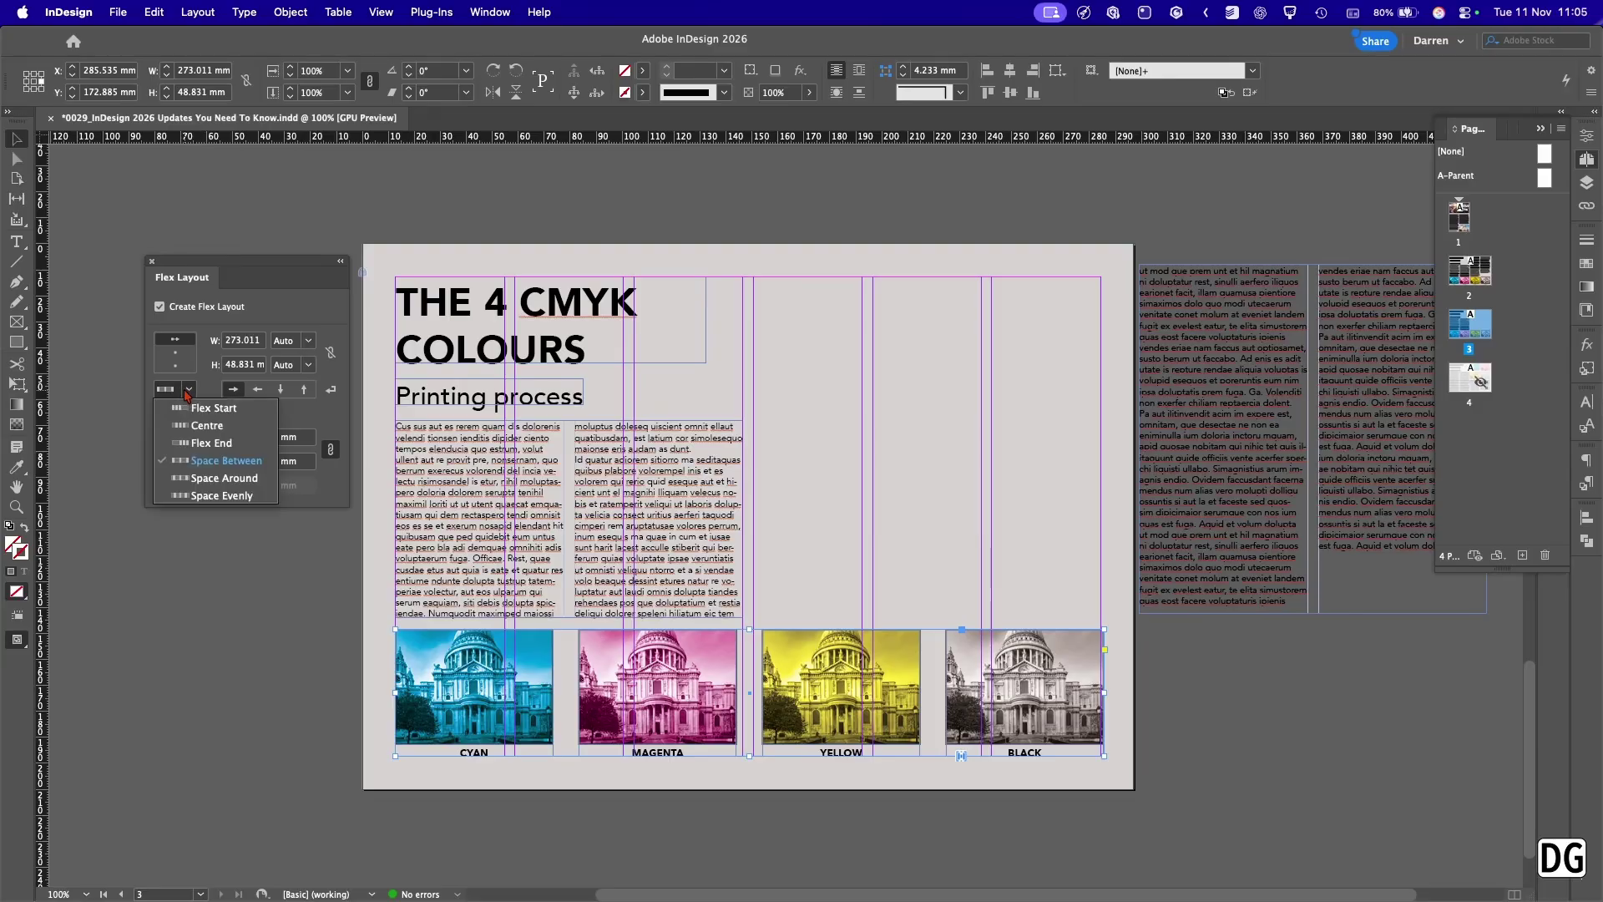
Stretch the image flex frame taller, set Column direction, and enable Wrap Content for a 2×2 grid.
click(207, 408)
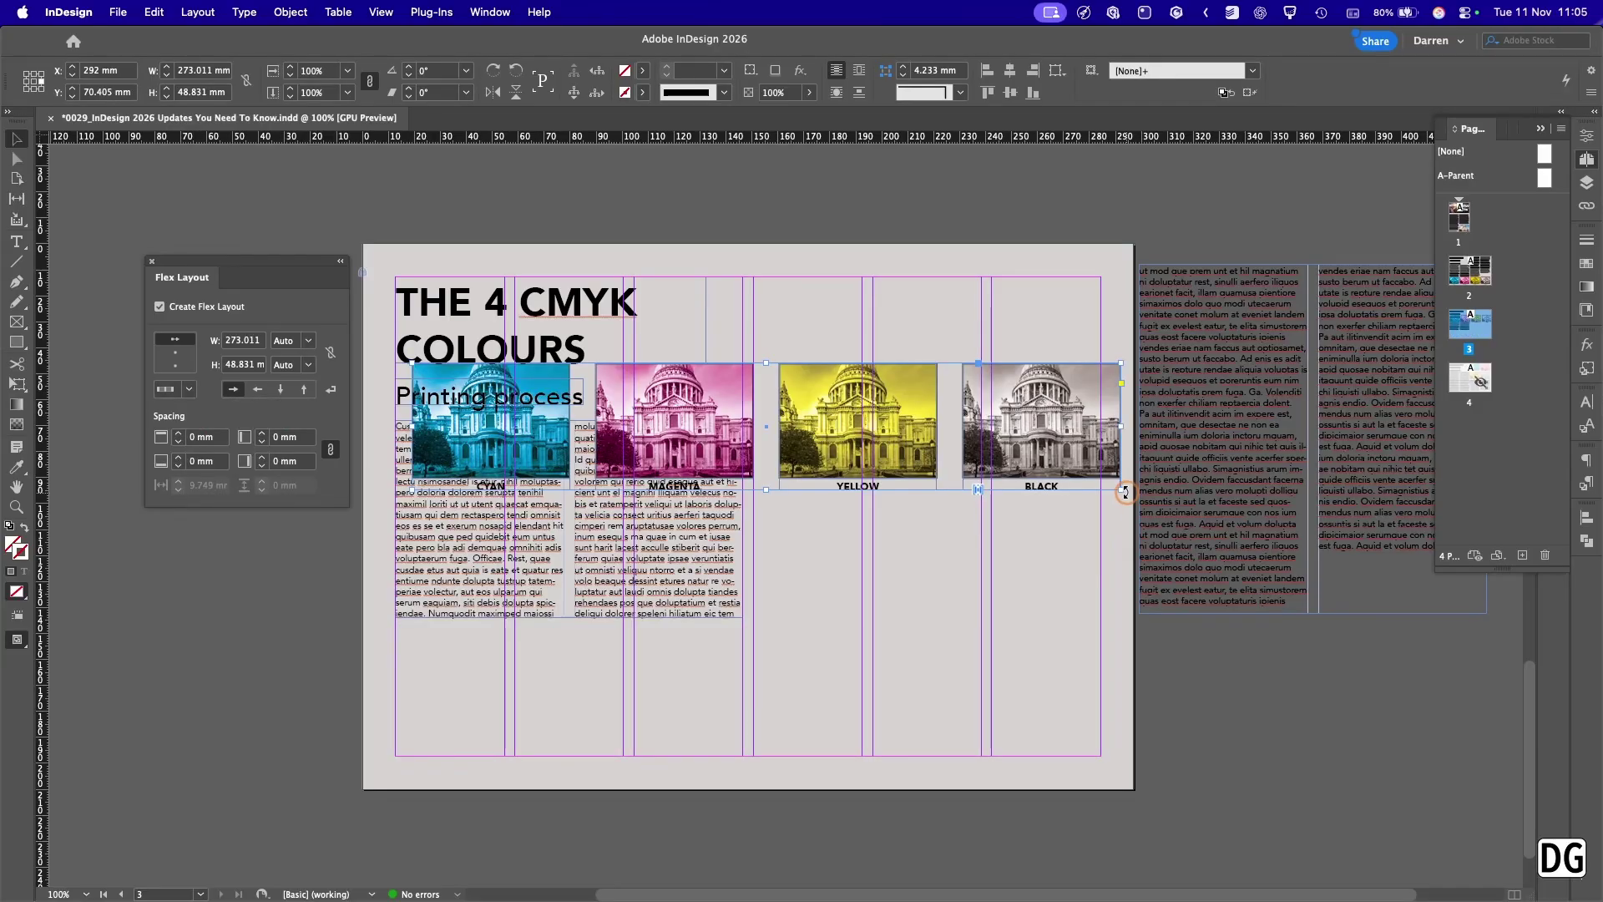
drag(1122, 490, 1051, 559)
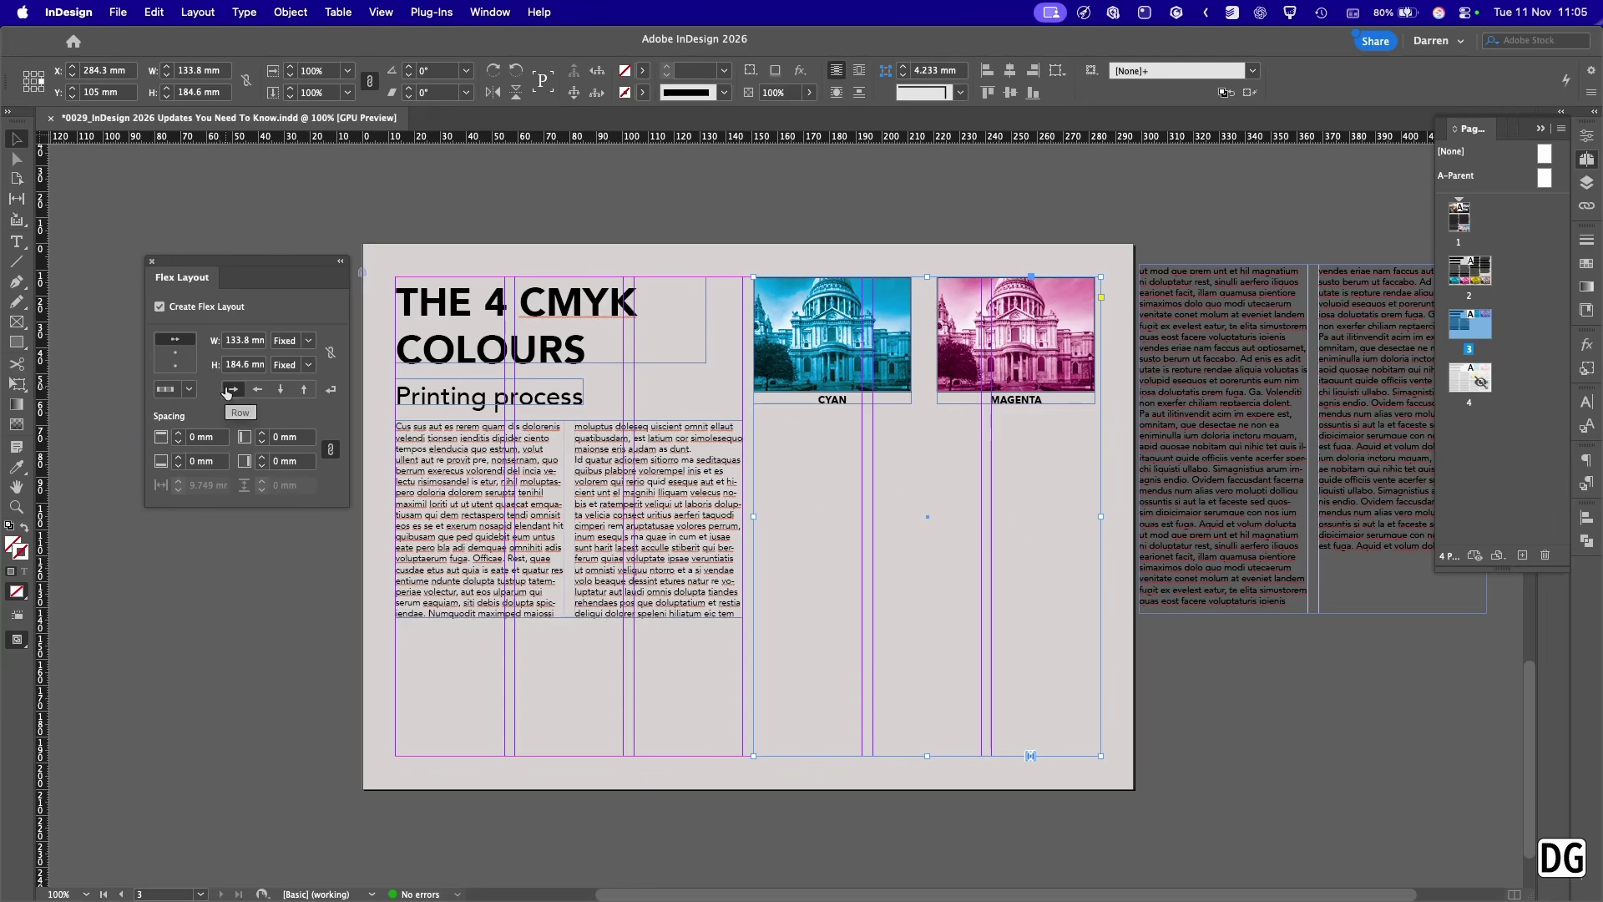
click(279, 394)
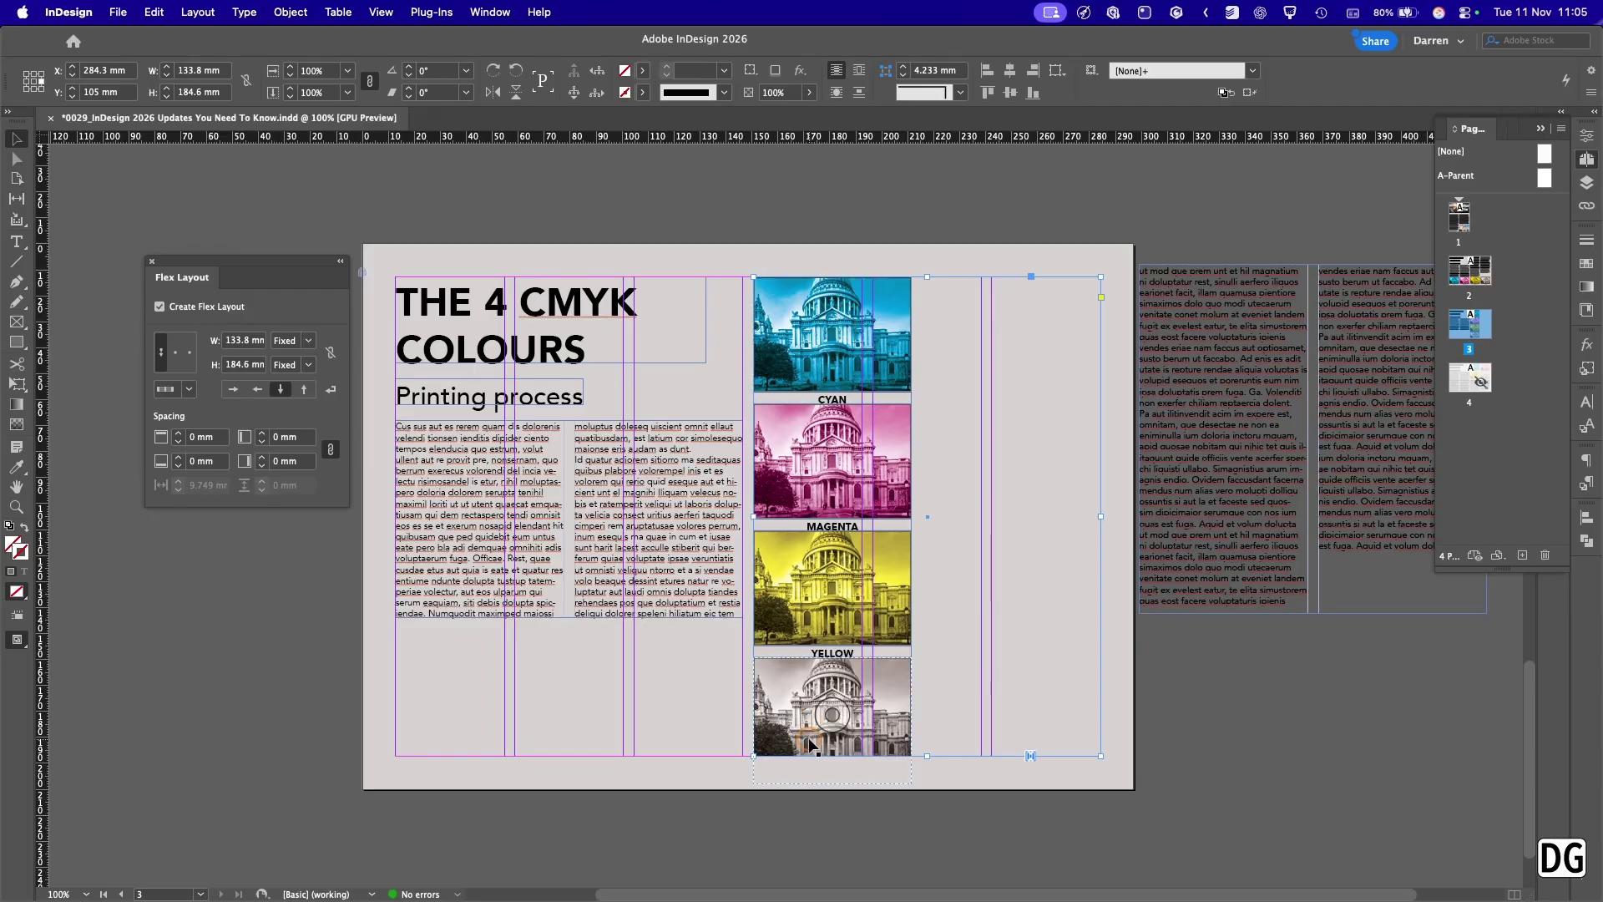
click(1100, 365)
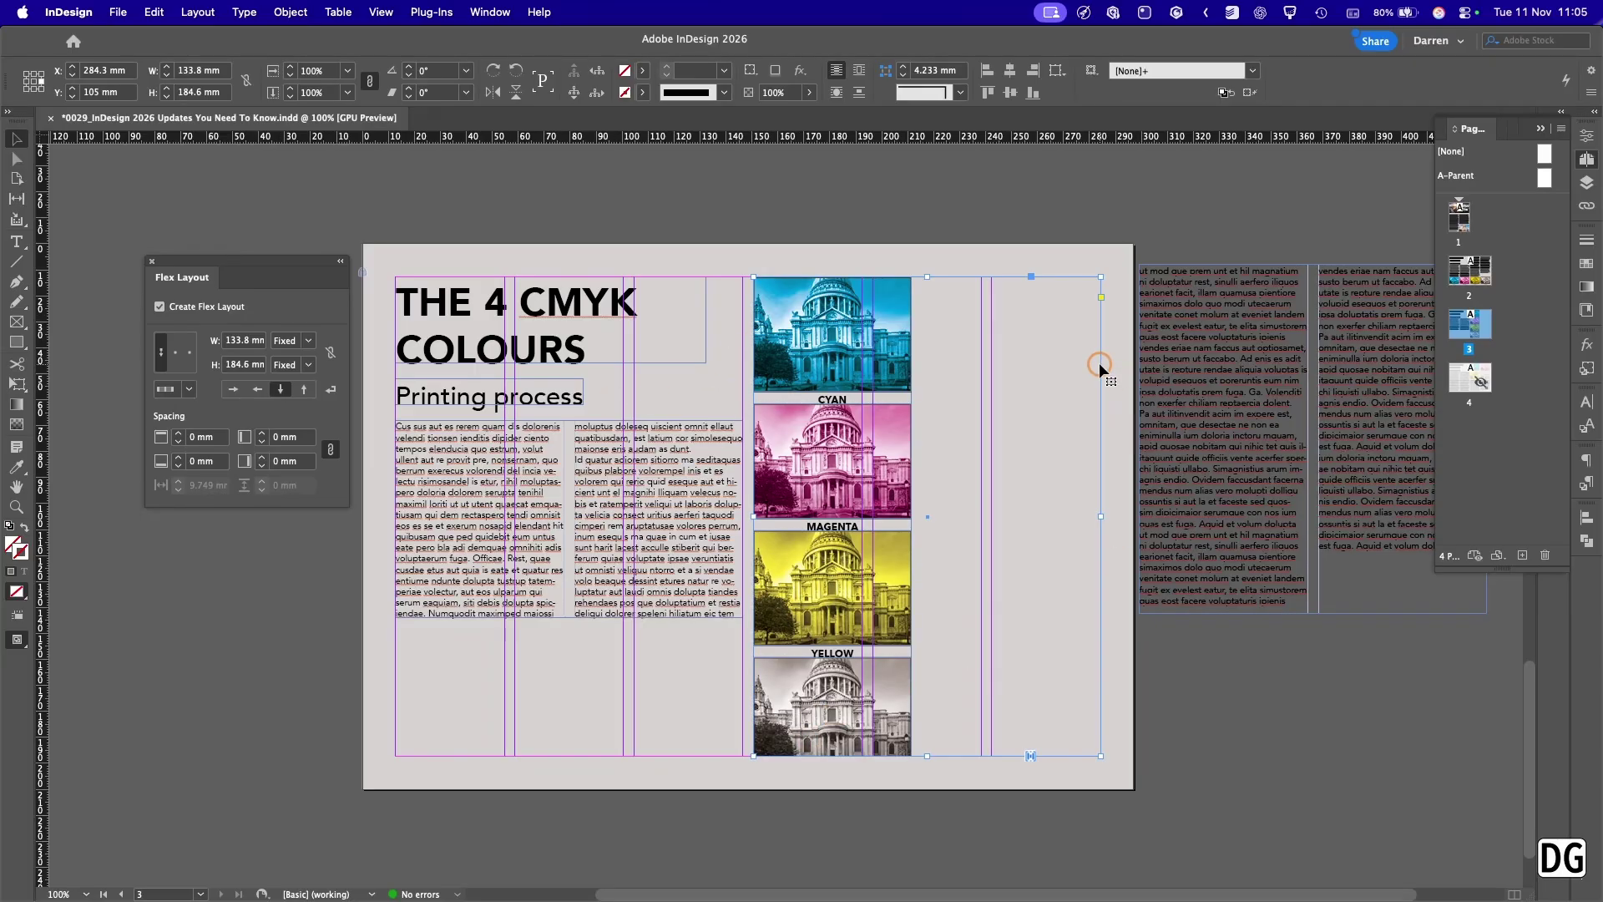
click(331, 390)
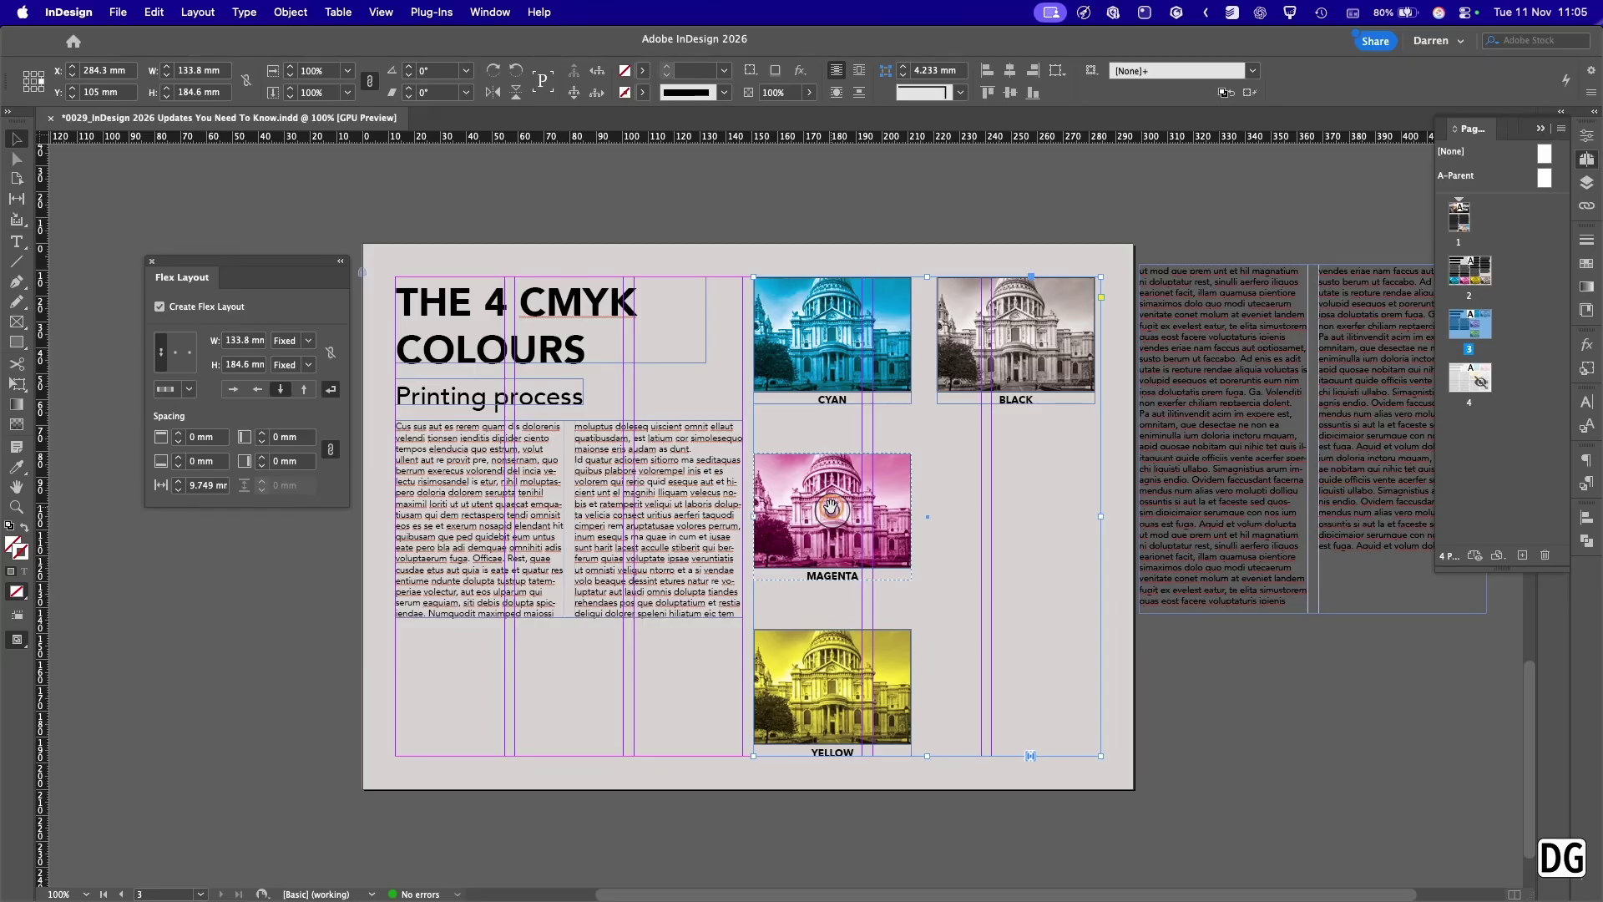
click(926, 757)
Set Flex Start justification and a 10 mm gap, then stretch the frame to 108.3 mm height.
drag(926, 757, 935, 547)
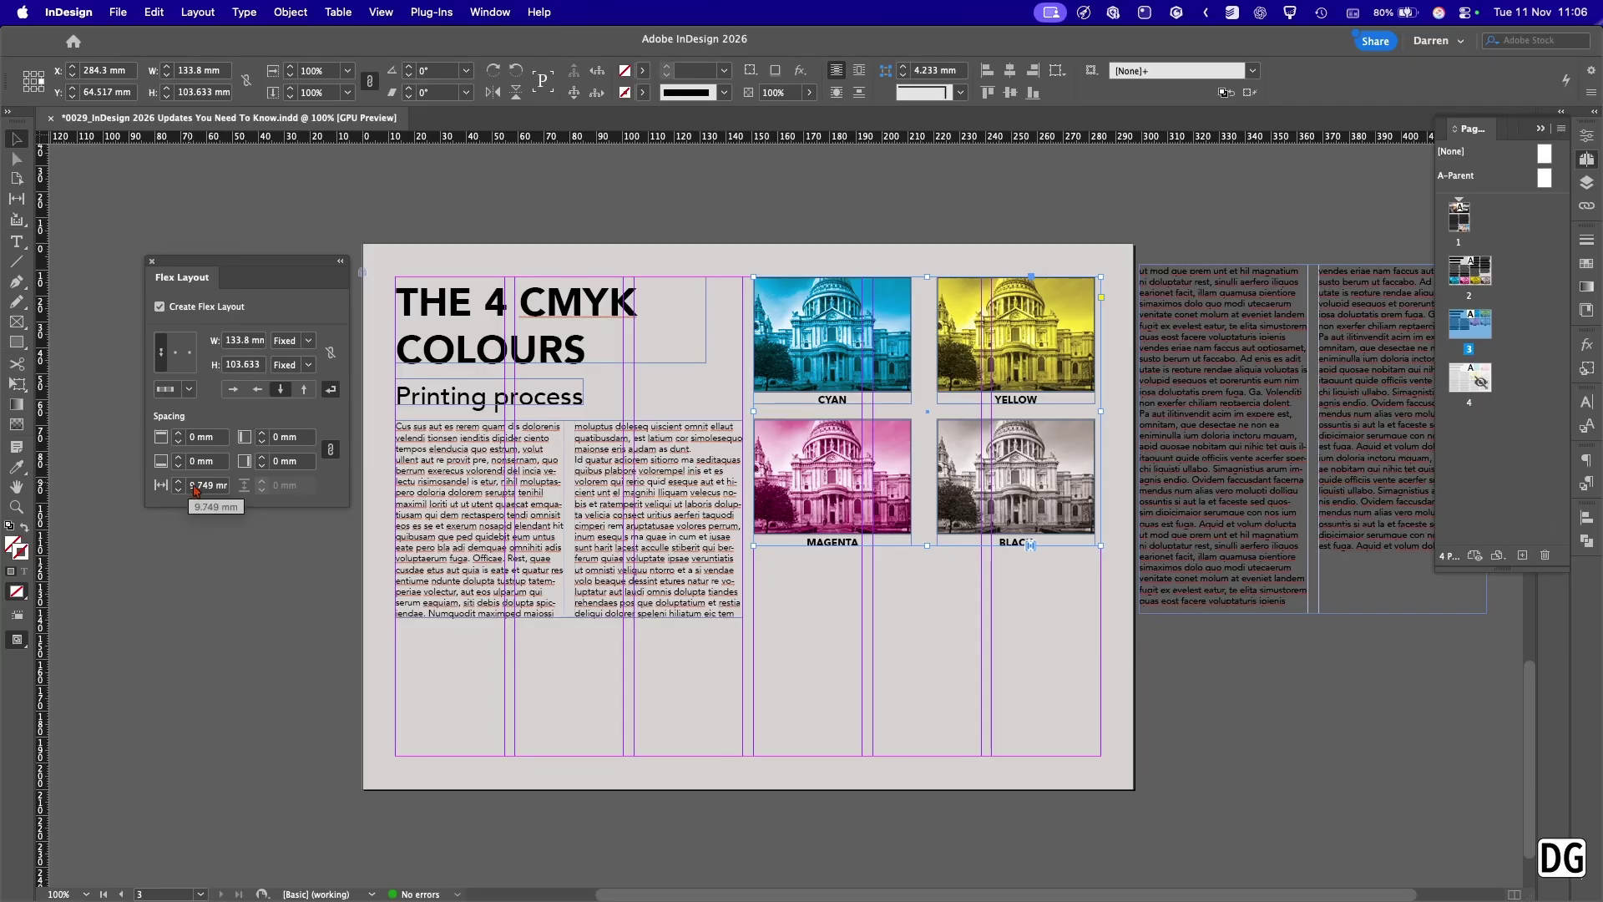
click(190, 389)
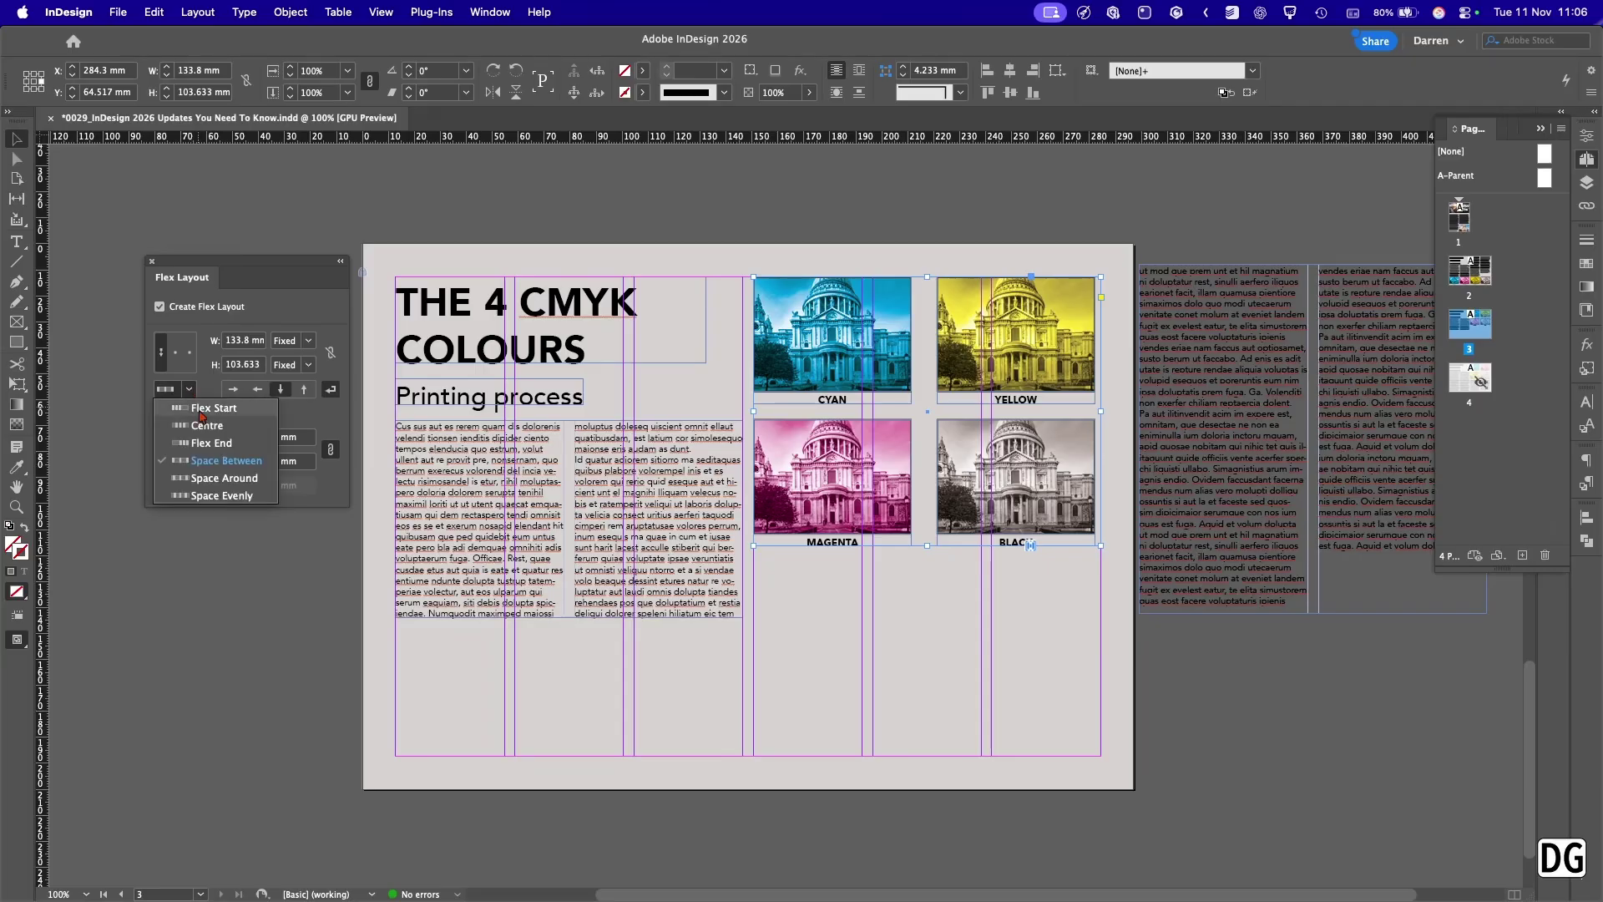
click(201, 412)
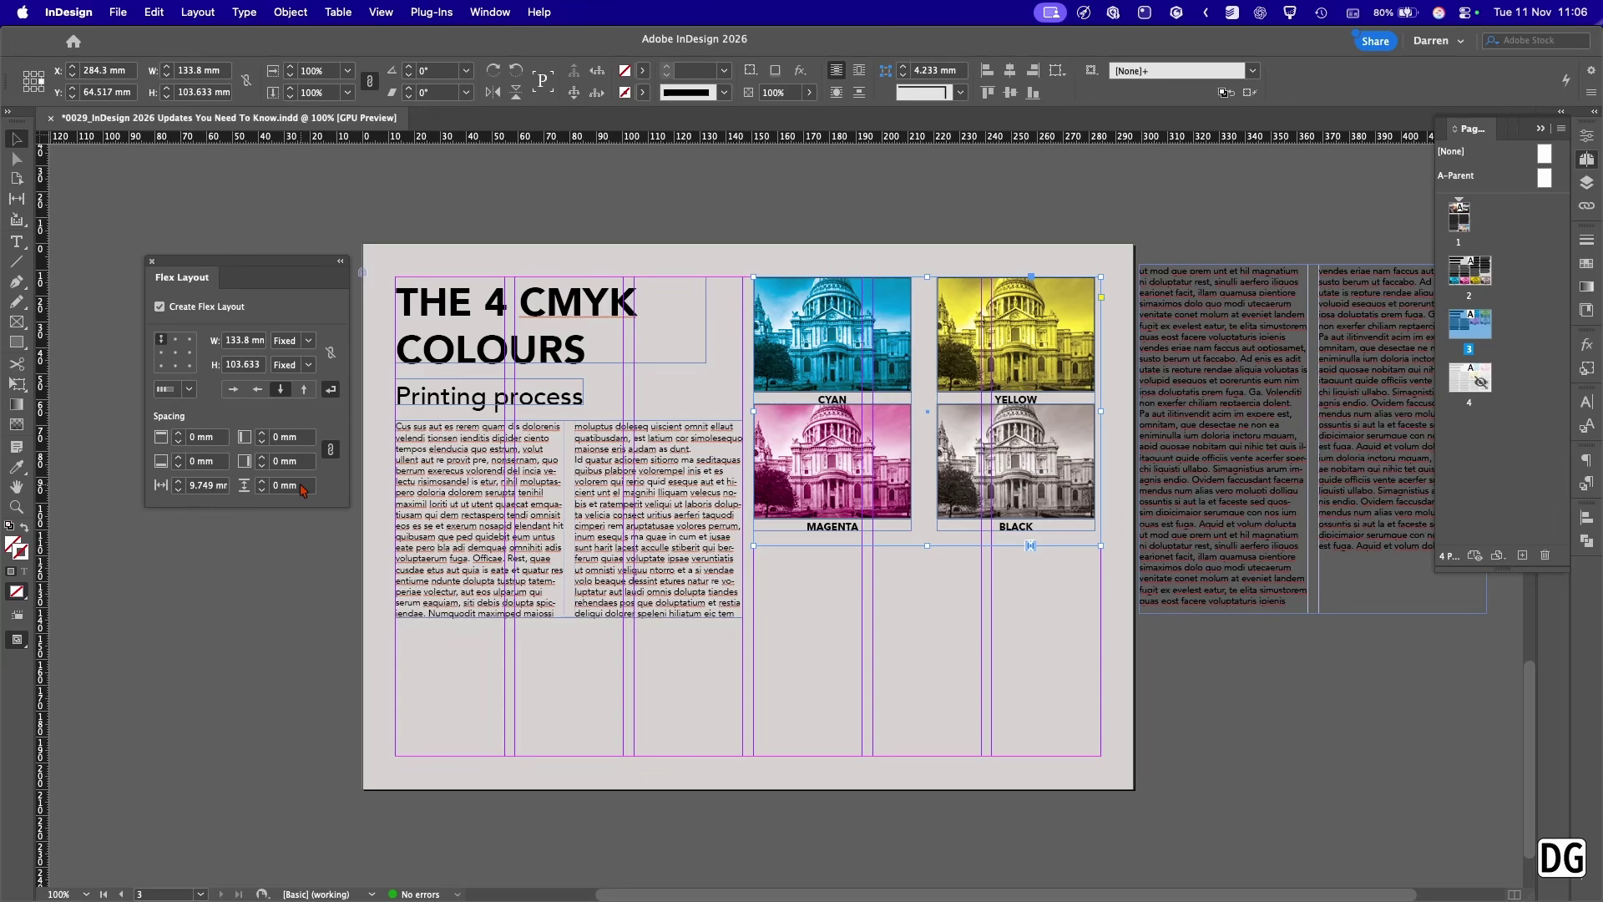
double_click(201, 485)
text(10)
key(Return)
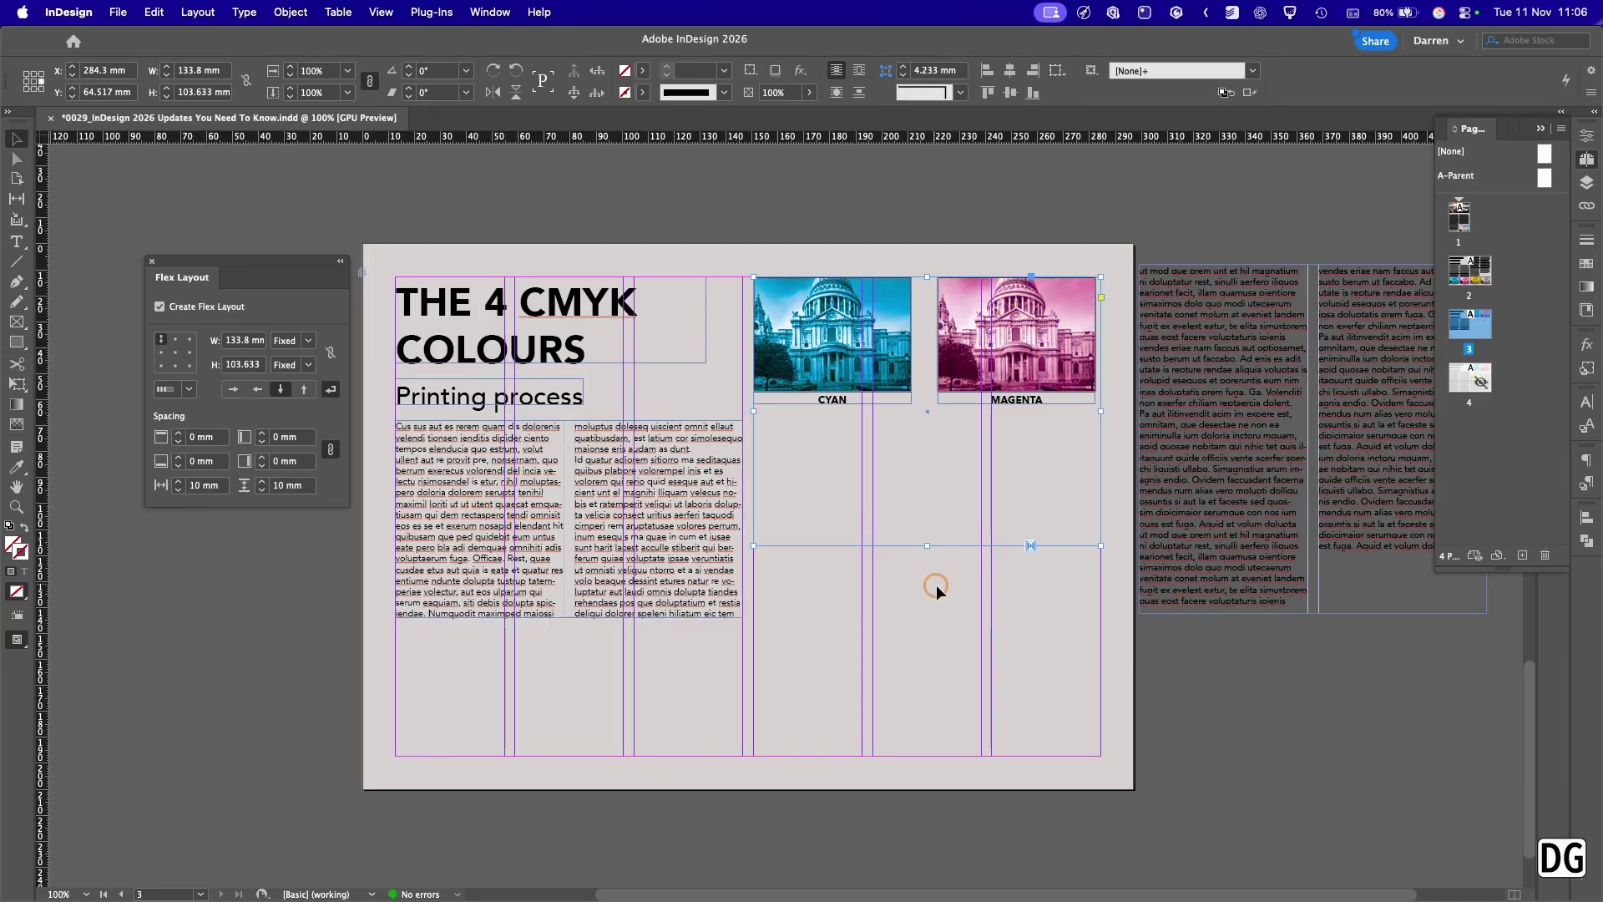
drag(927, 546, 927, 557)
Lengthen the two-column body text frame downward after a quick preview.
click(1190, 678)
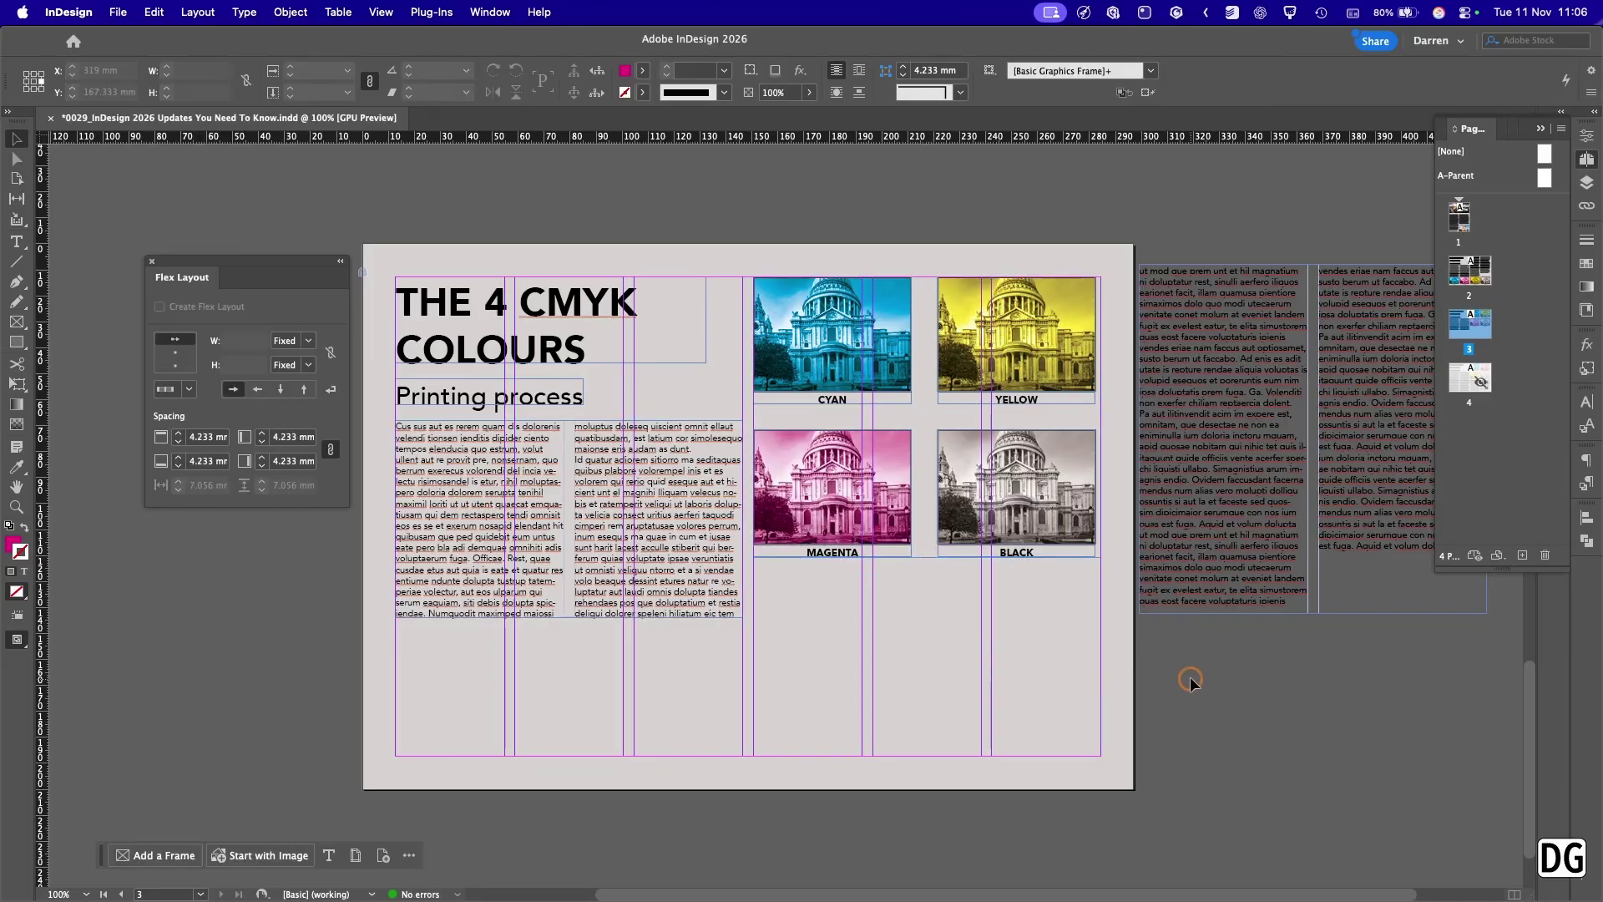
key(w)
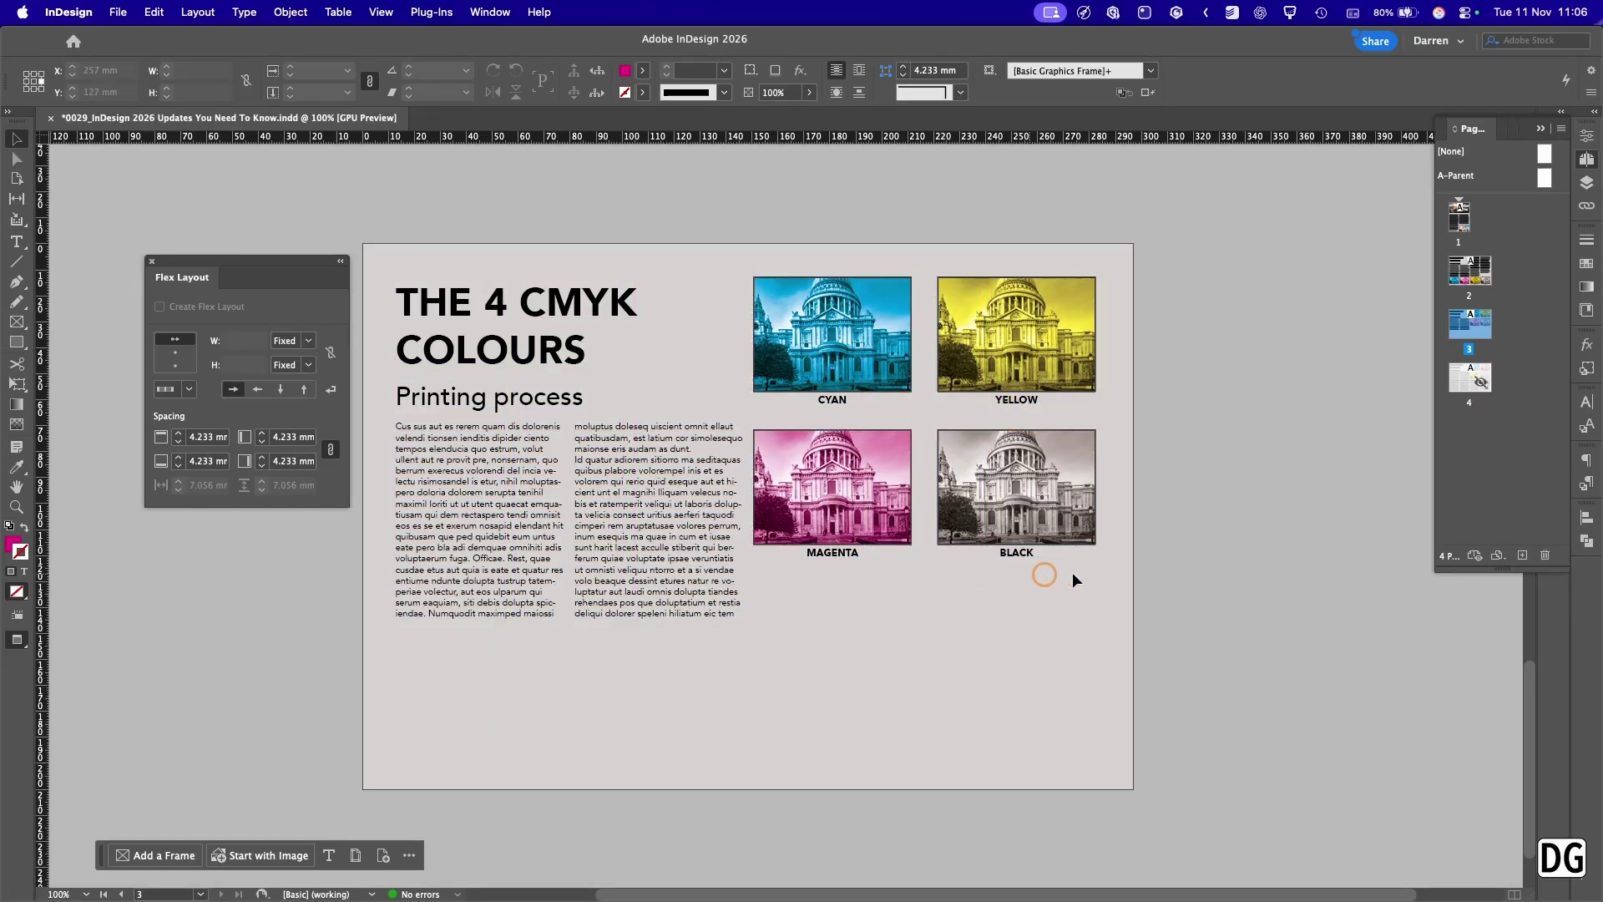
key(w)
click(448, 543)
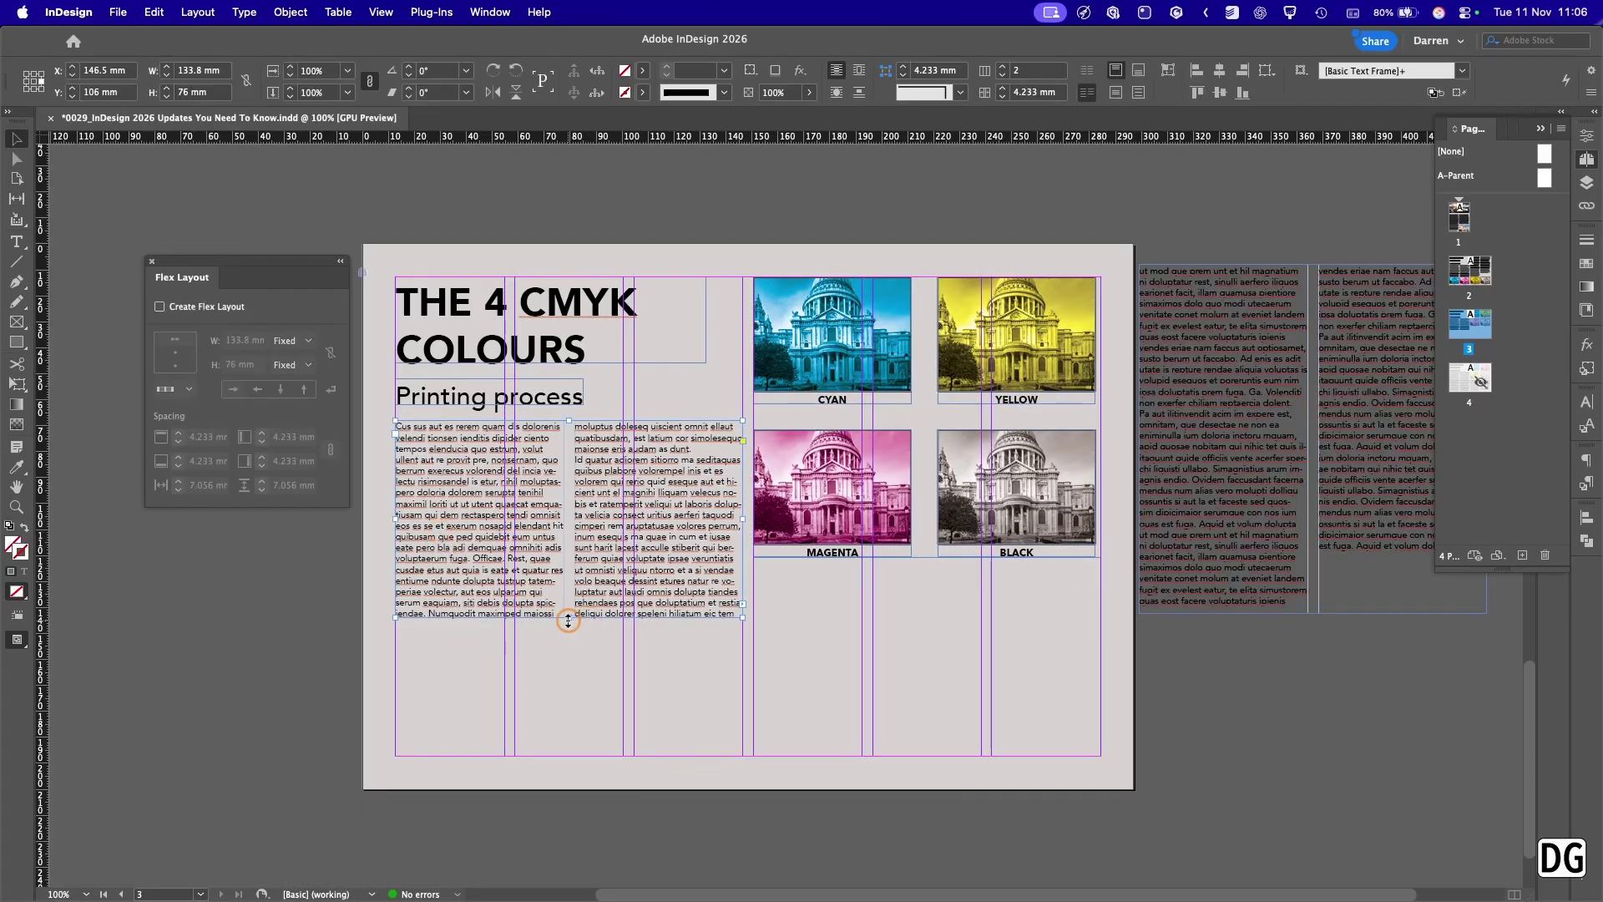
drag(568, 620, 569, 756)
Move the spare text frame below the images, set its height to 85 mm, and preview the spread.
click(1276, 361)
drag(1275, 360, 909, 647)
click(26, 74)
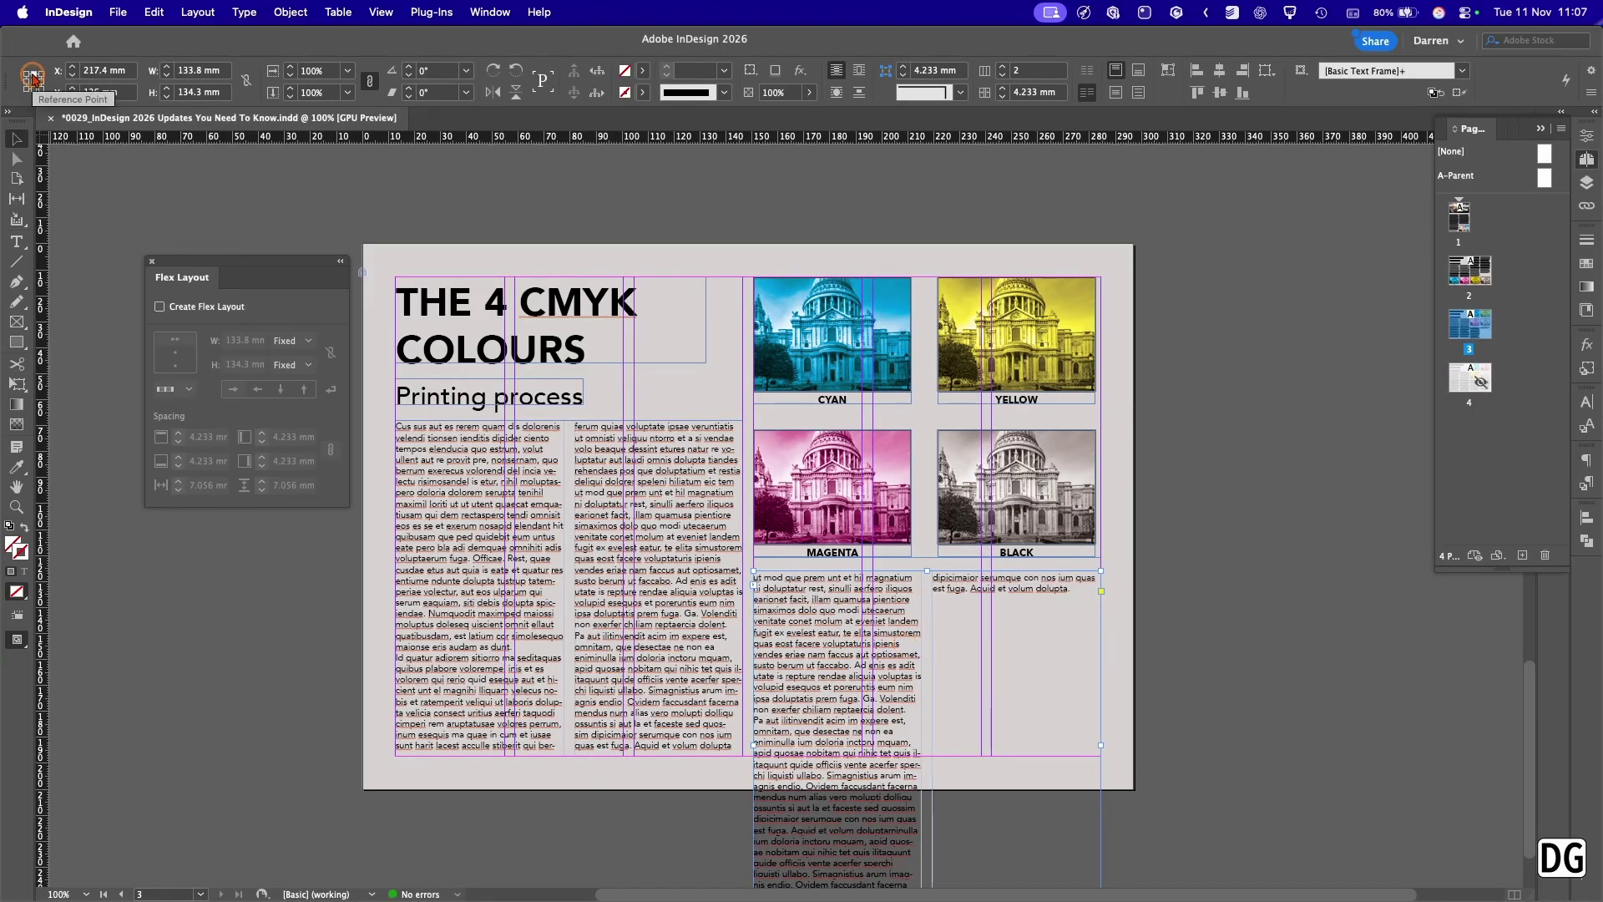
click(190, 94)
text(85)
key(Return)
drag(960, 790, 960, 756)
click(1204, 700)
key(w)
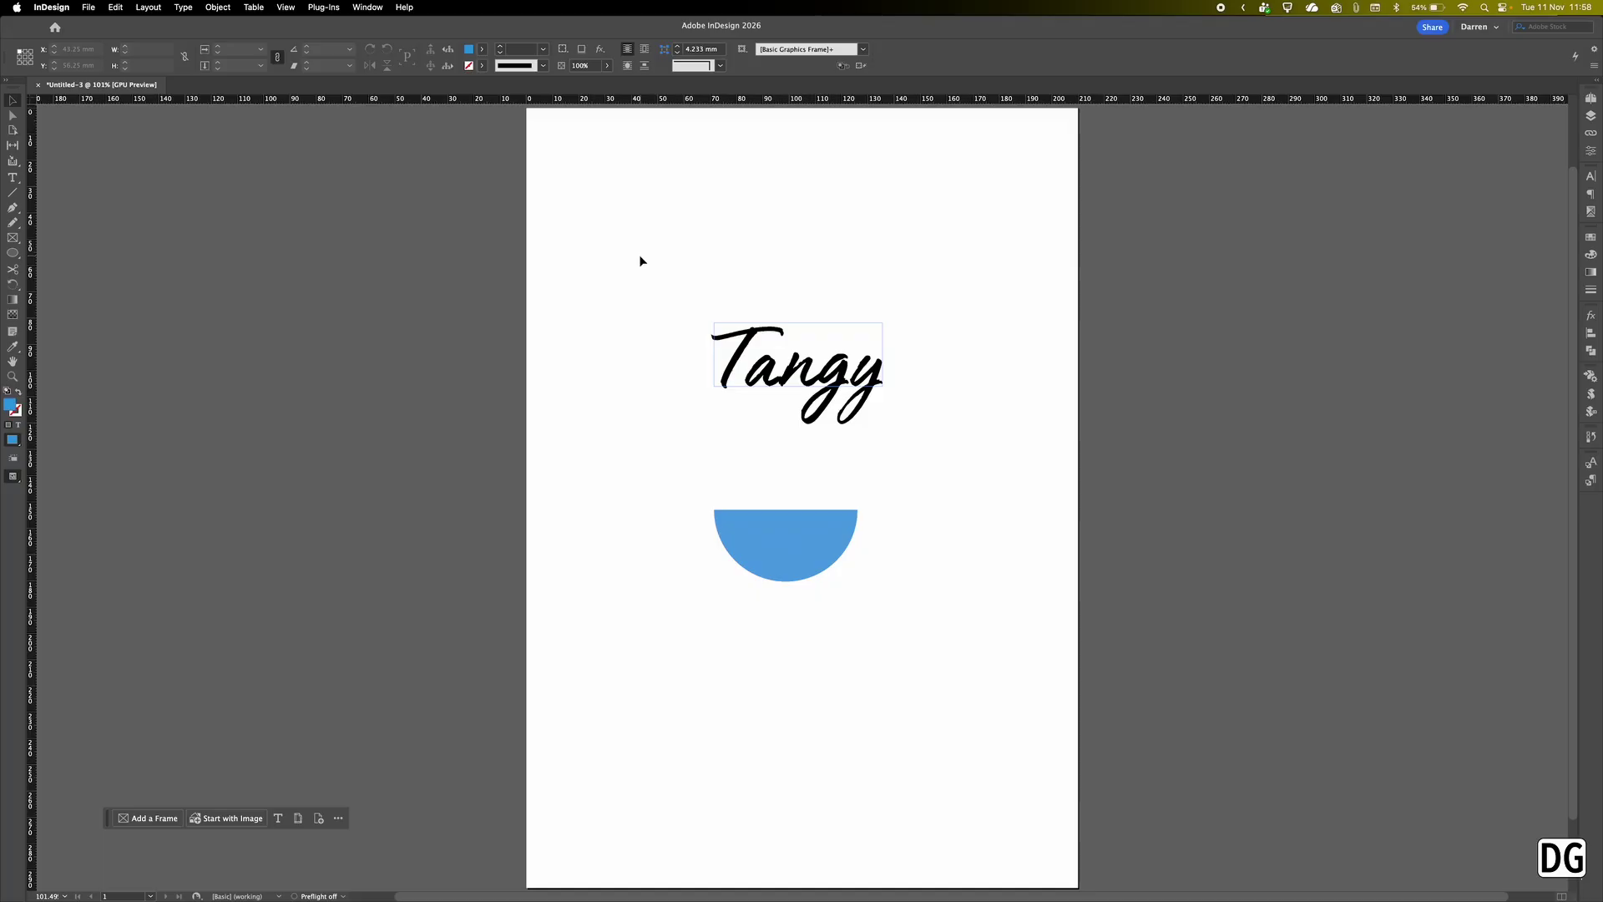
Open the Text to Image panel from the Window menu beside the Tangy page.
click(361, 6)
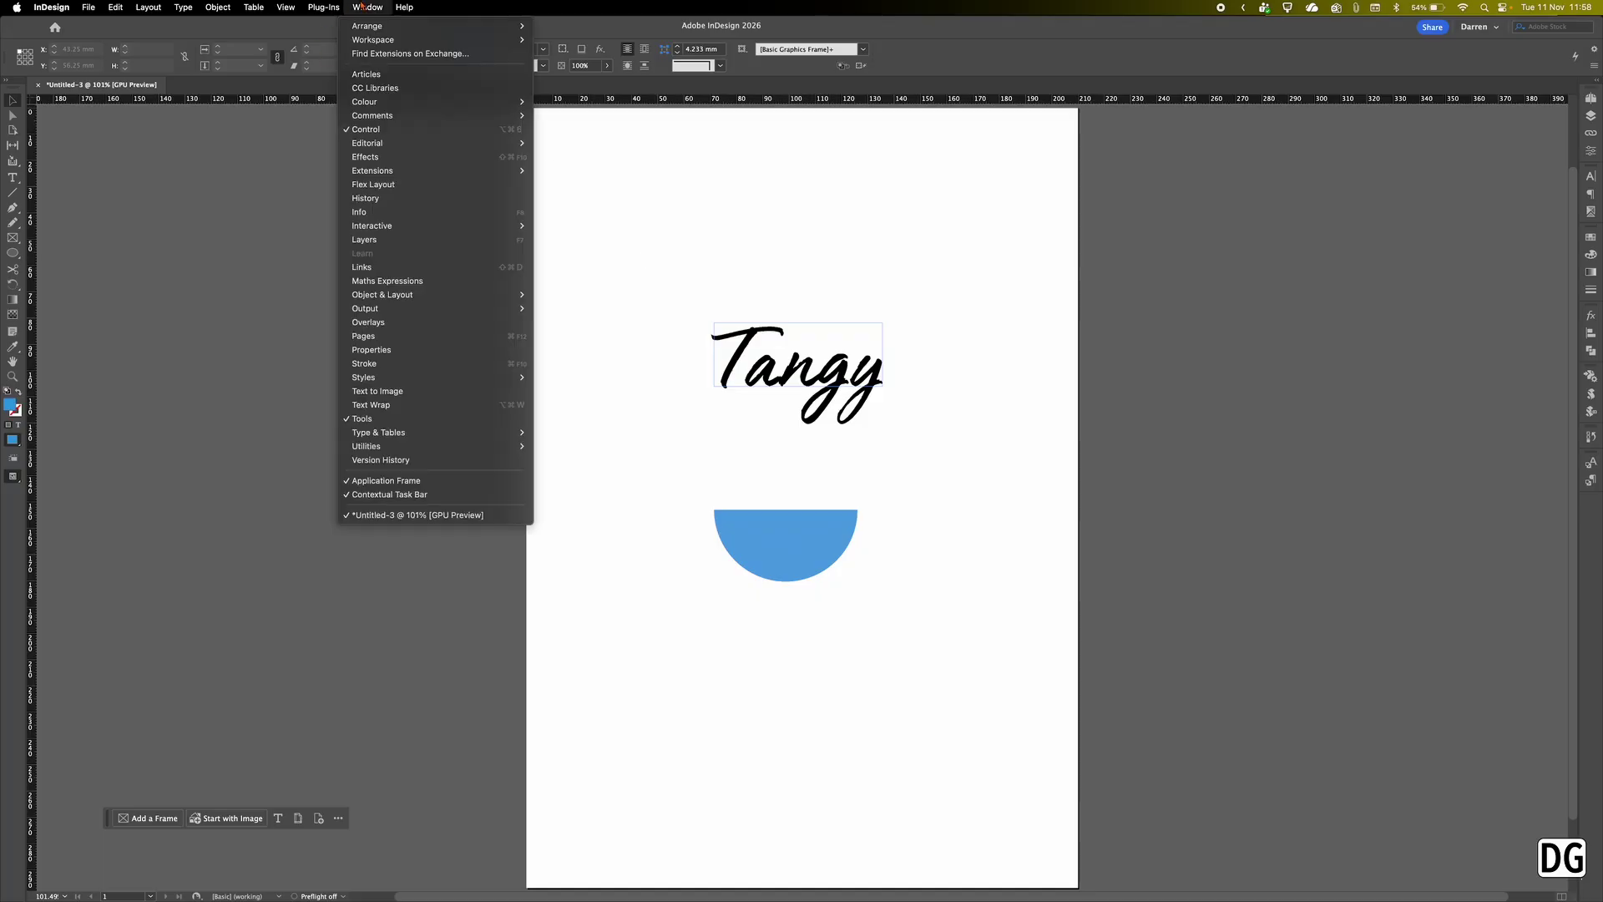
click(416, 394)
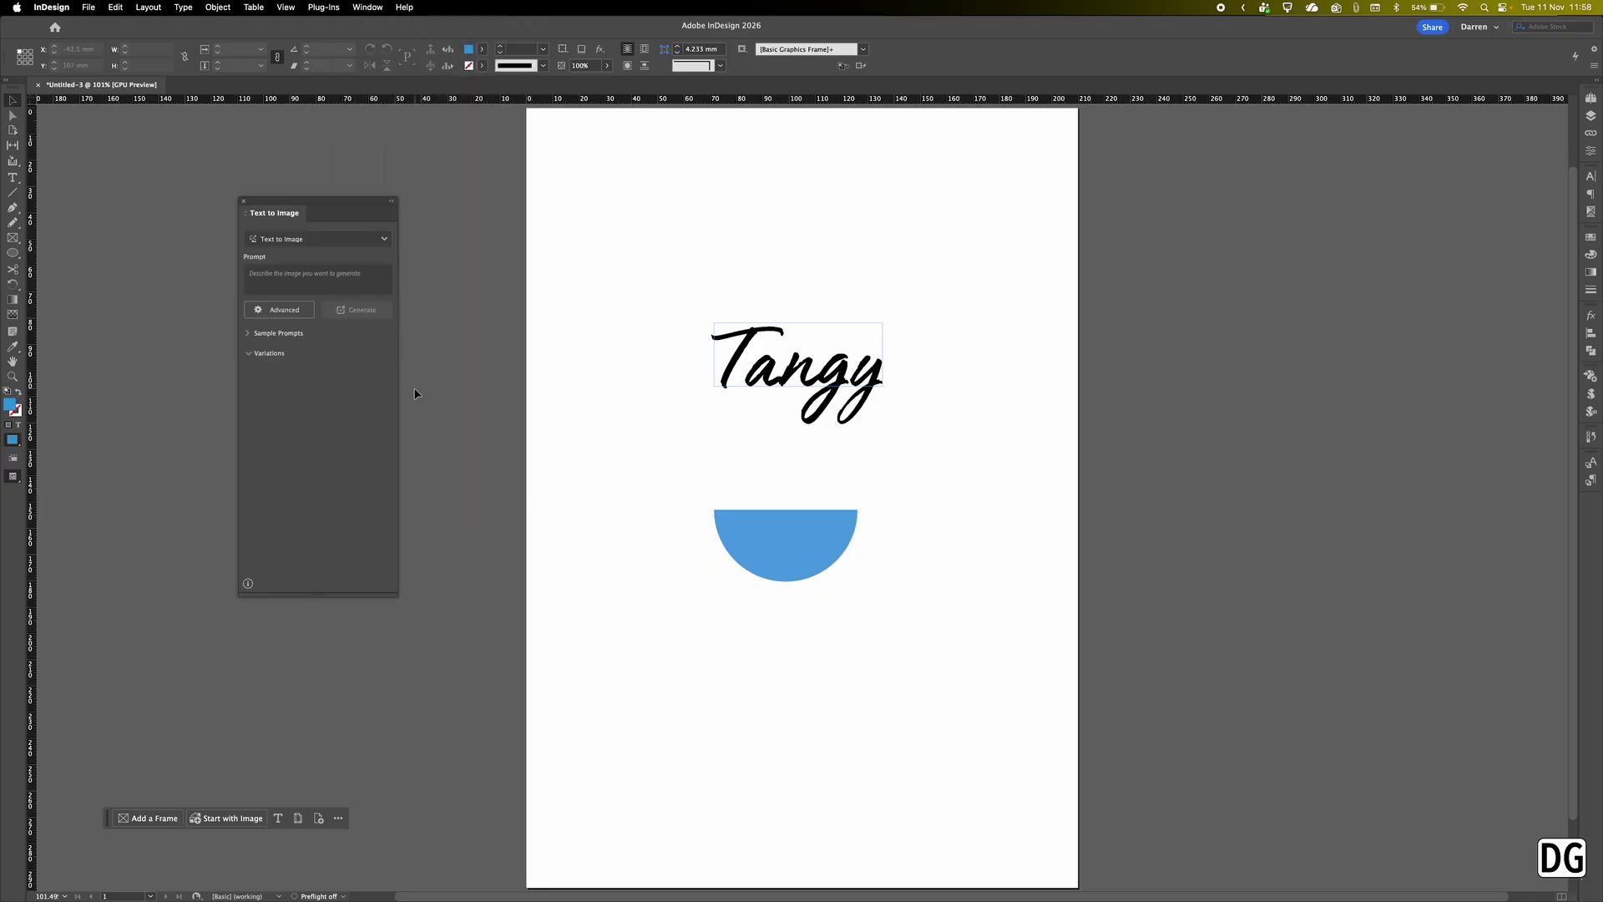
Select the blue semicircle and generate a fill from the prompt 'orange slice'.
click(288, 243)
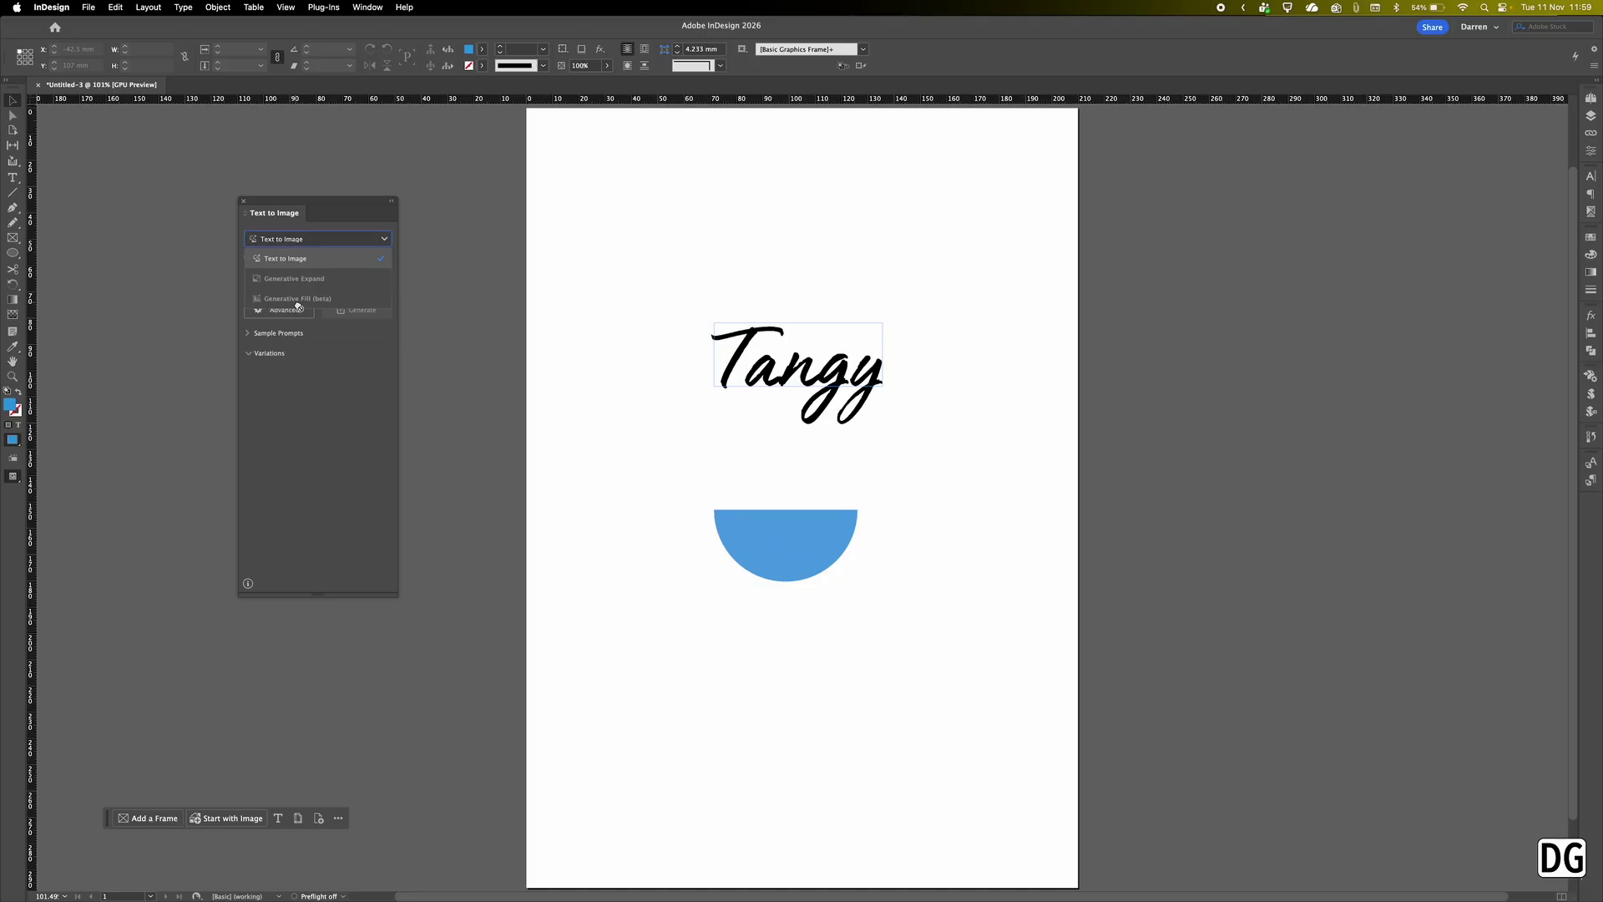
click(315, 383)
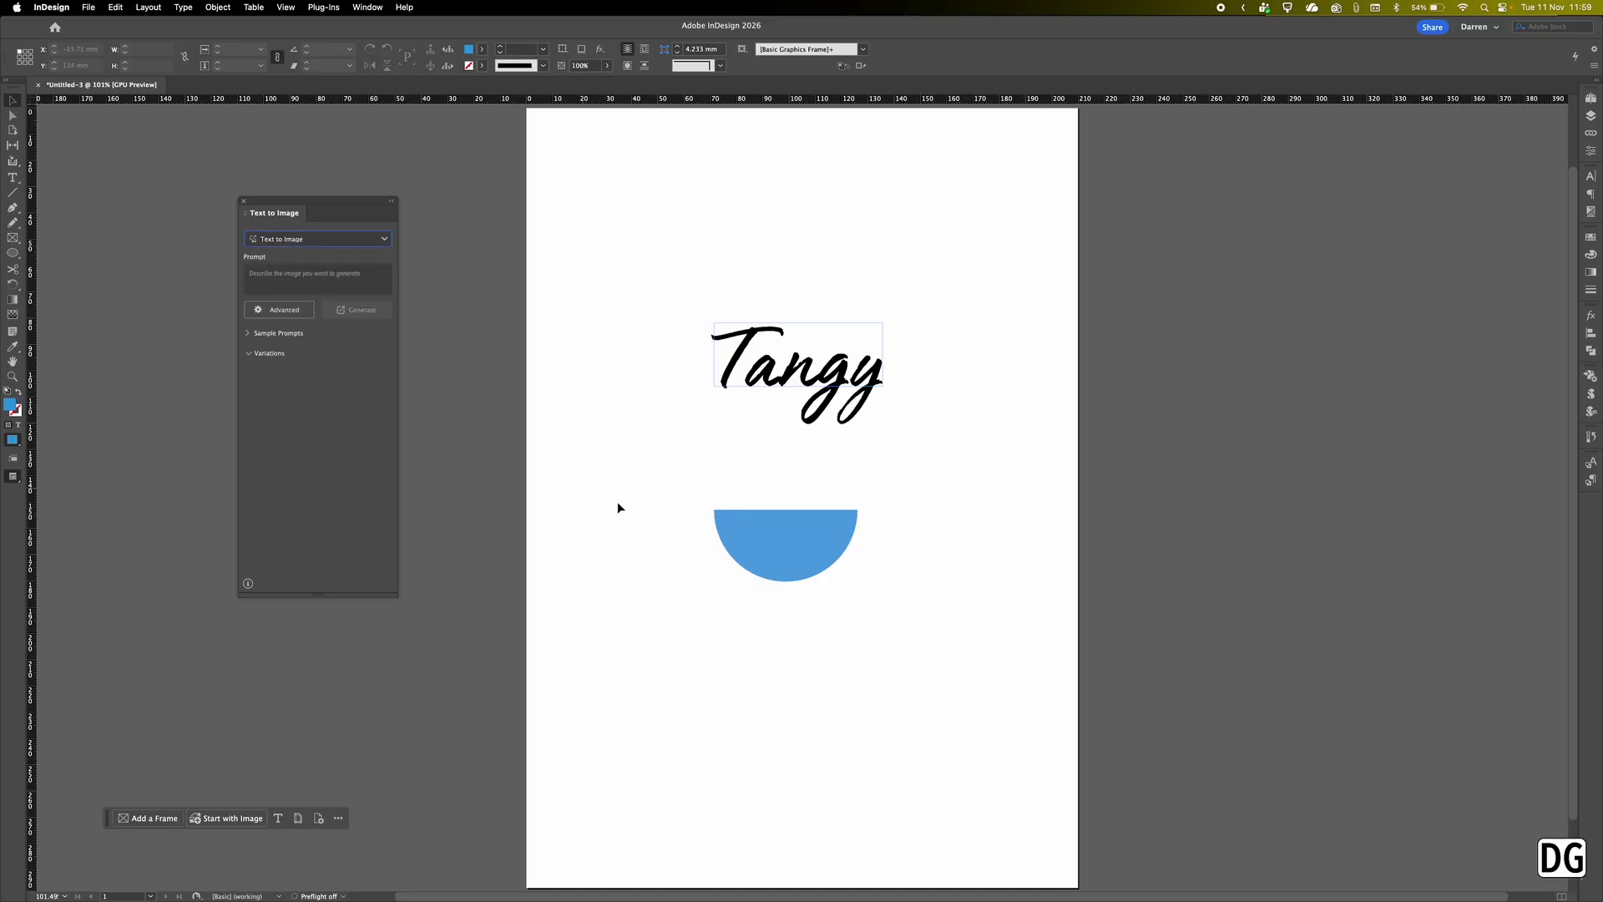
click(799, 545)
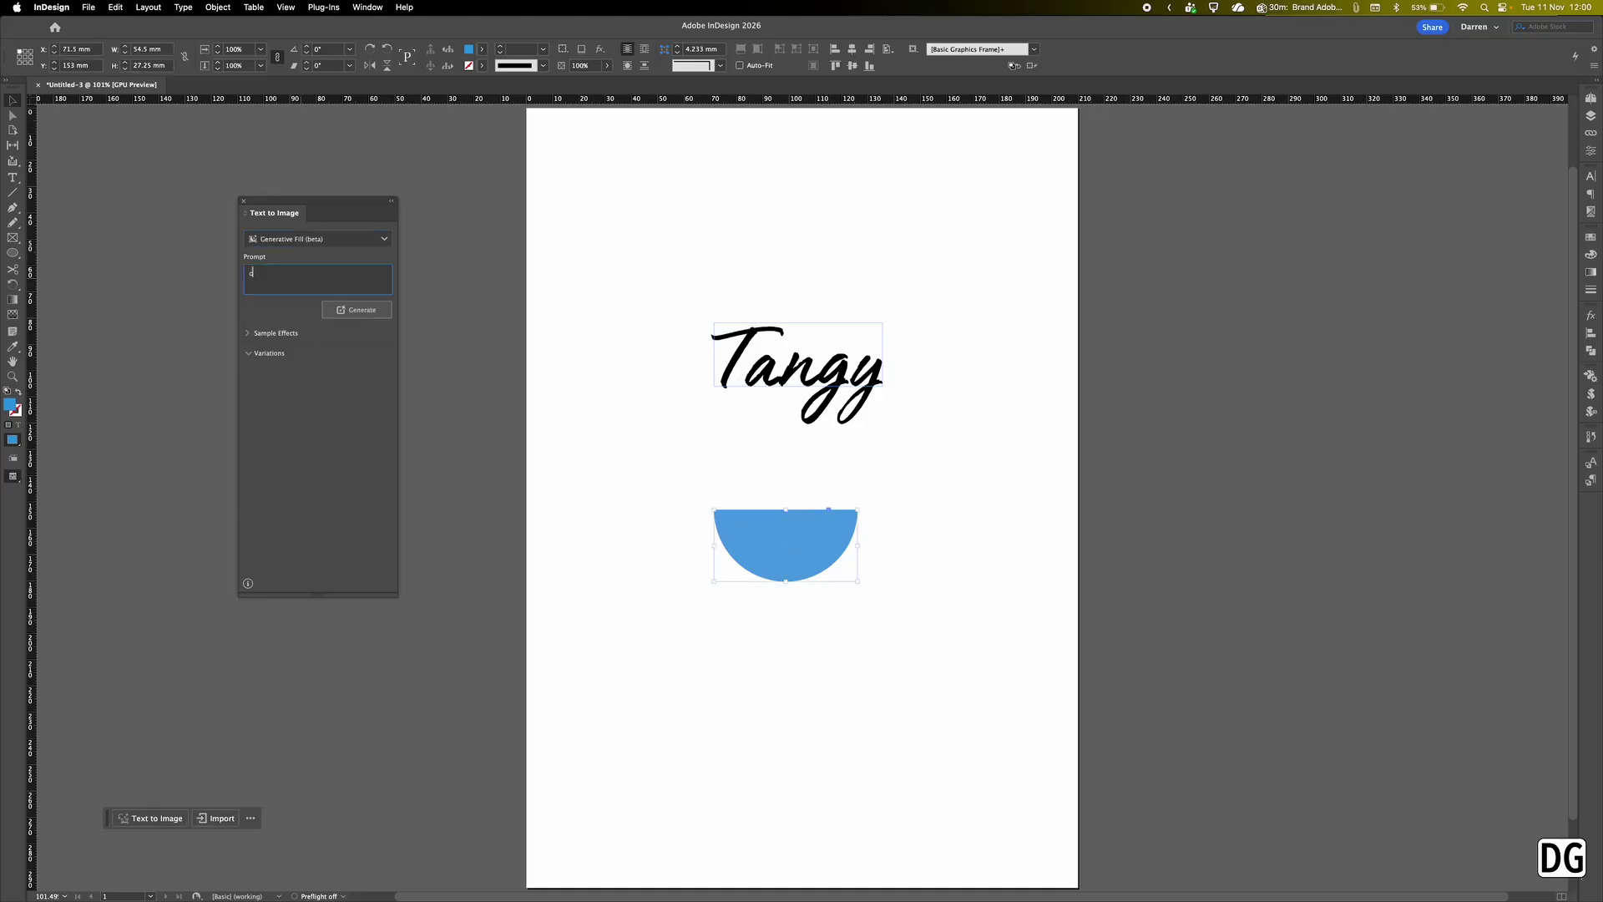
text(range slice)
click(355, 309)
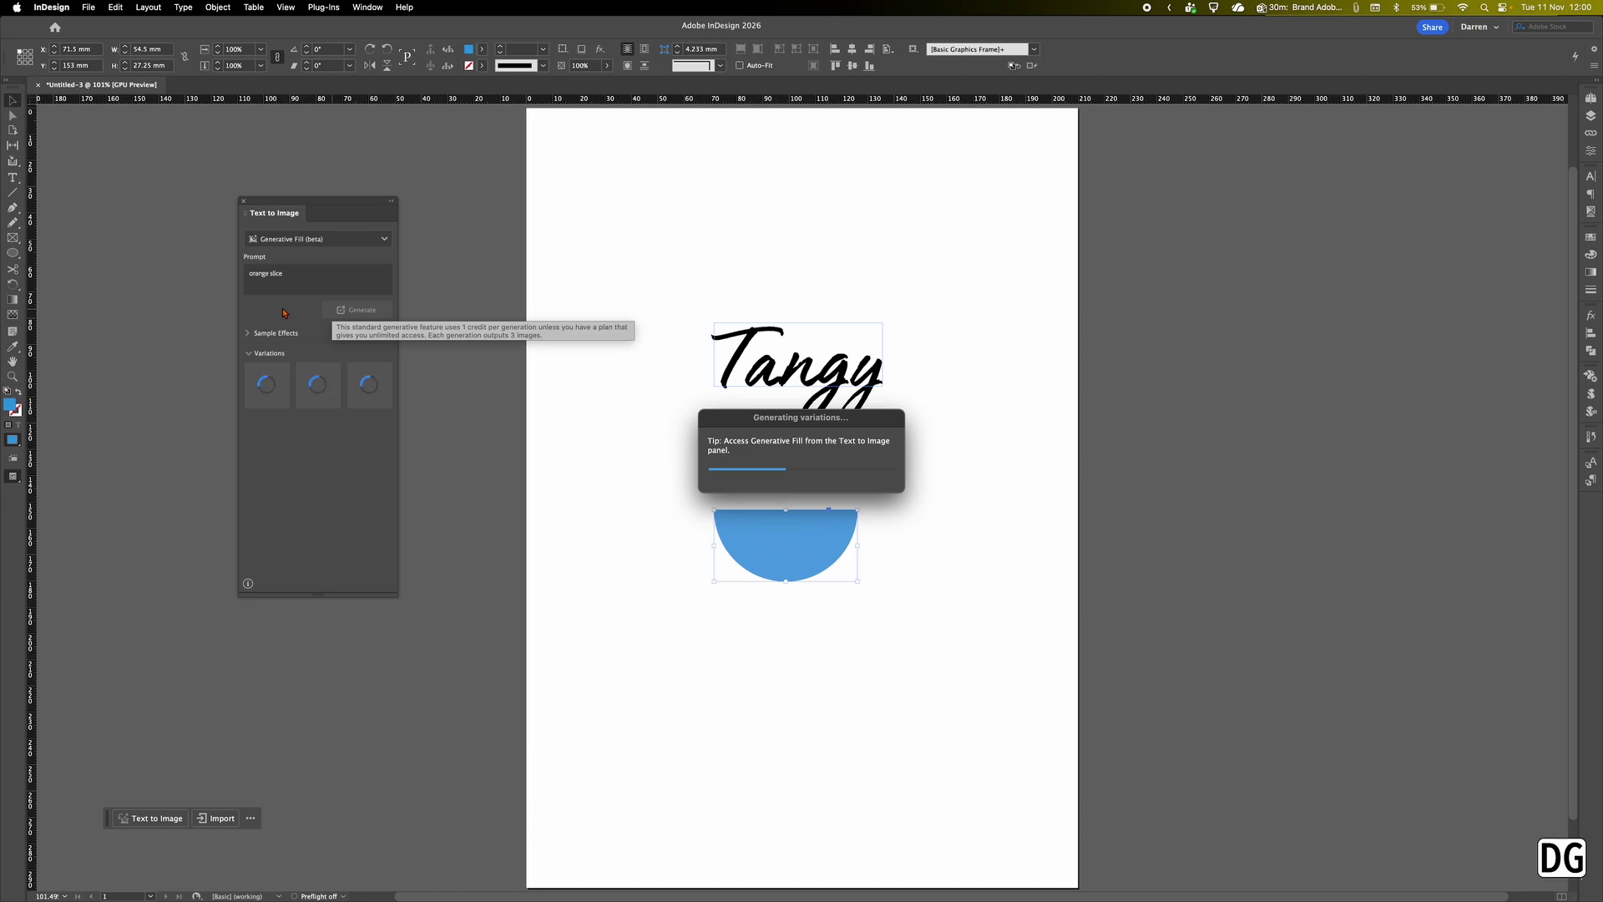
click(786, 363)
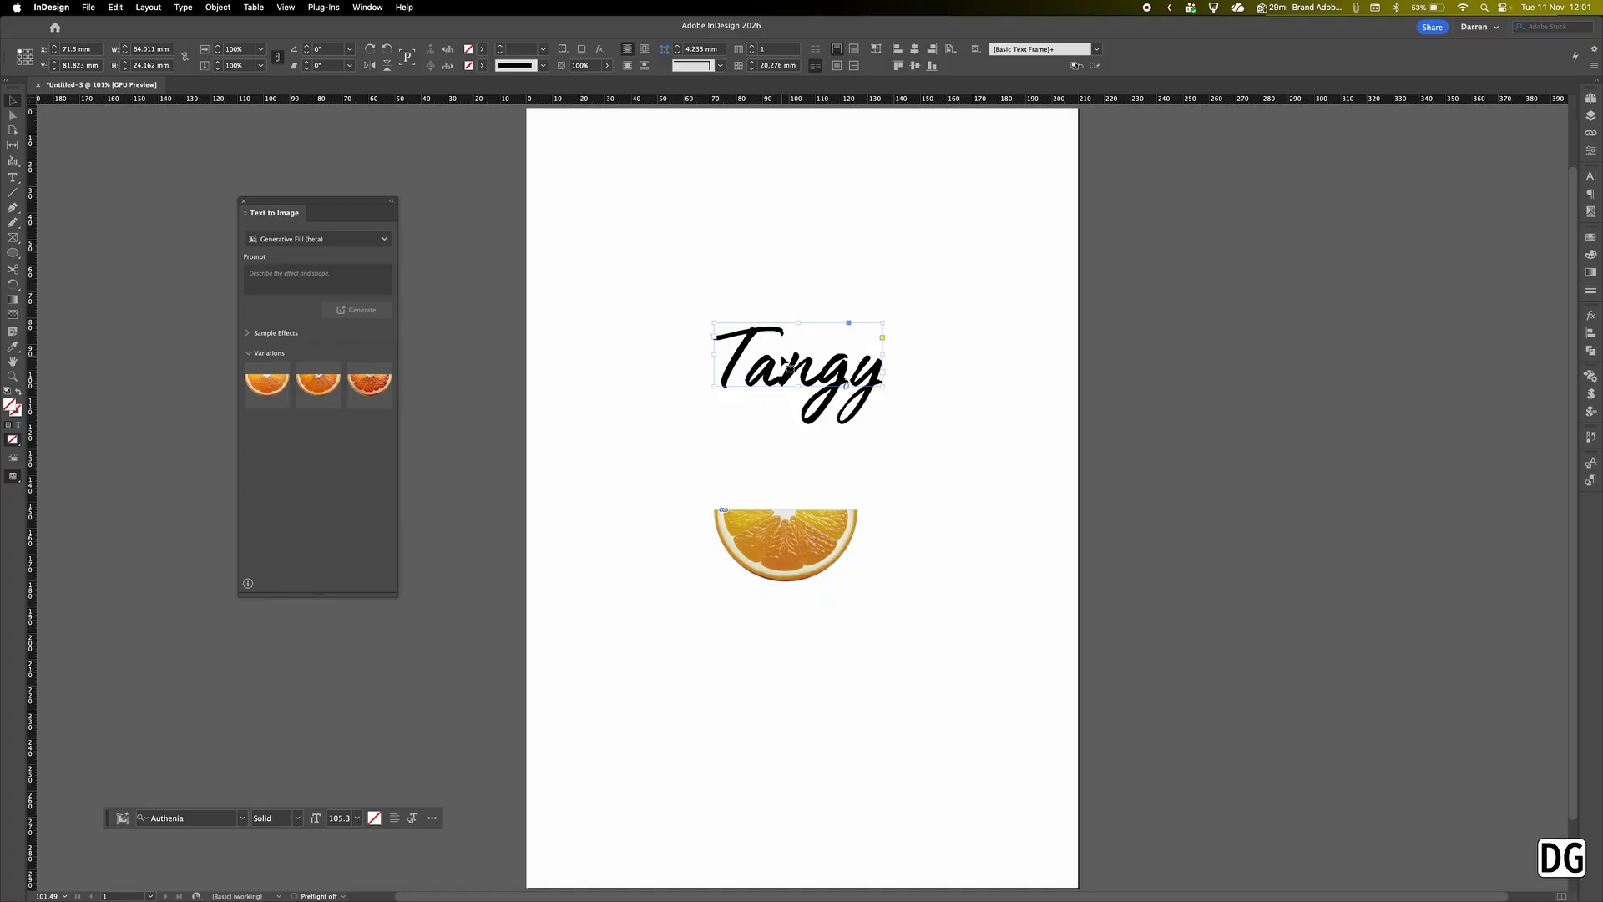
Generate a fill for the Tangy title from the prompt 'orange peel'.
click(289, 274)
text(ora)
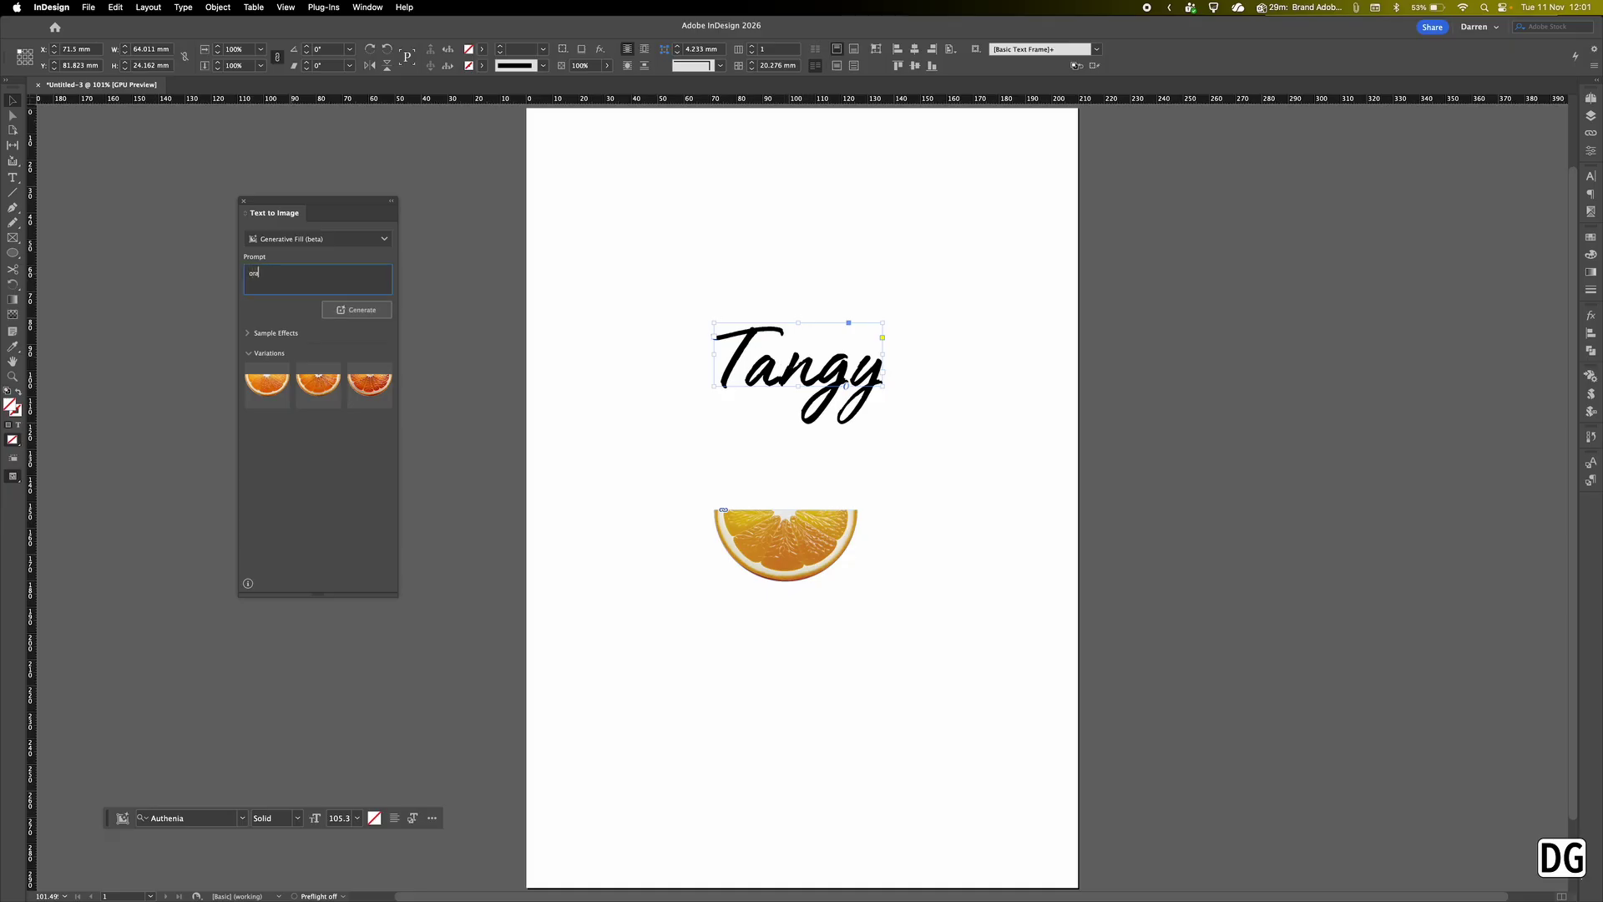
text(nge peel)
click(363, 311)
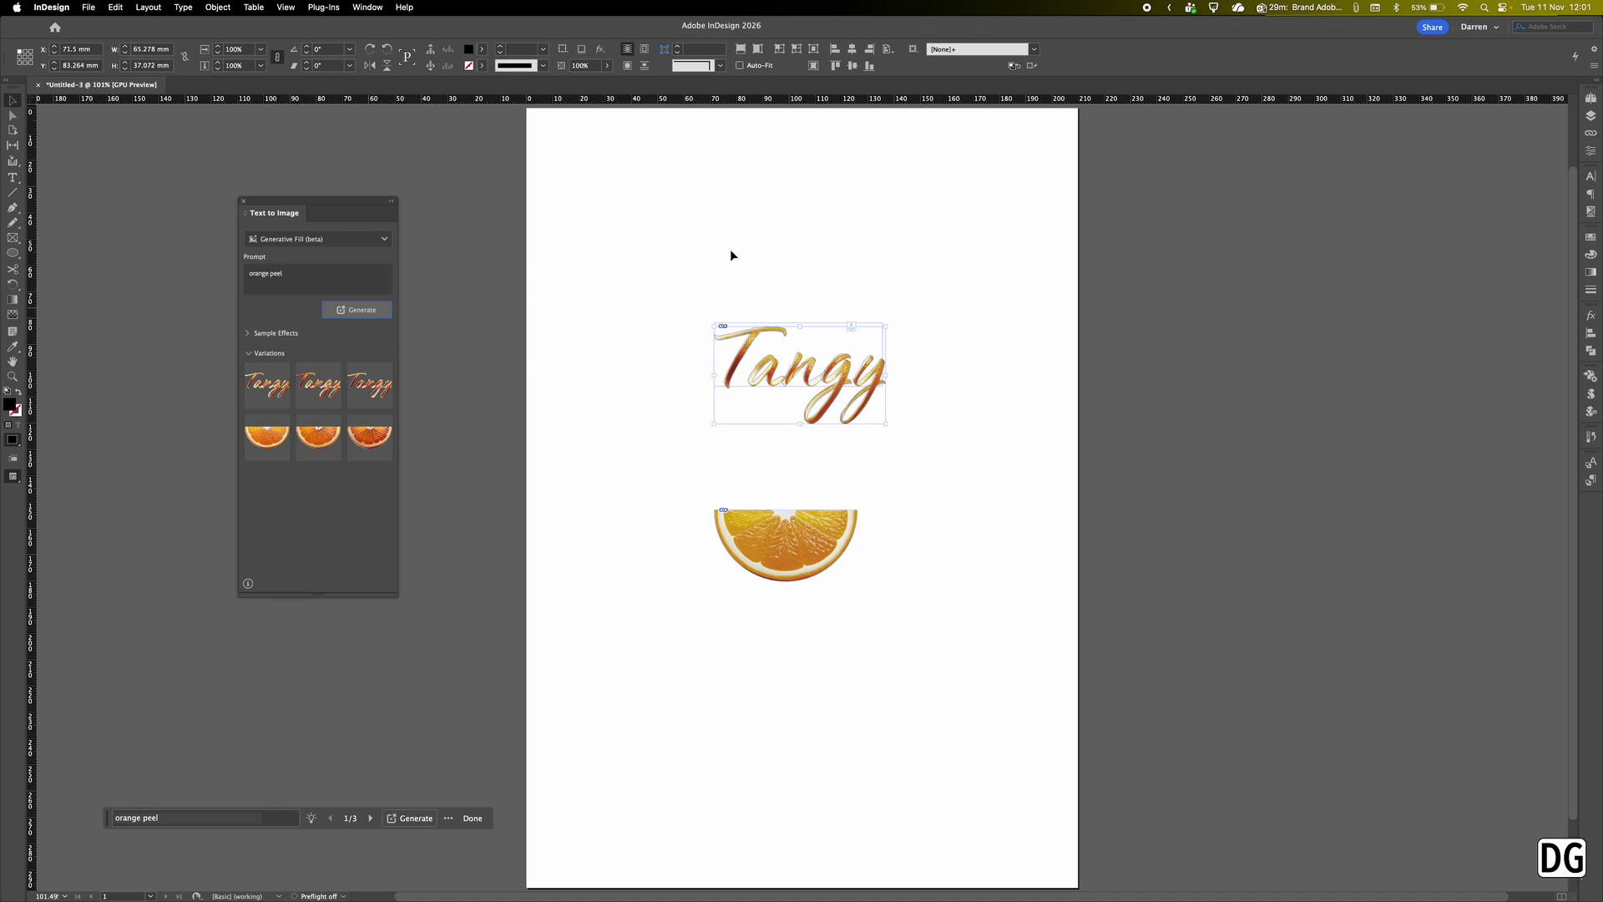
Deselect the Tangy title and switch to Preview screen mode with W.
click(731, 254)
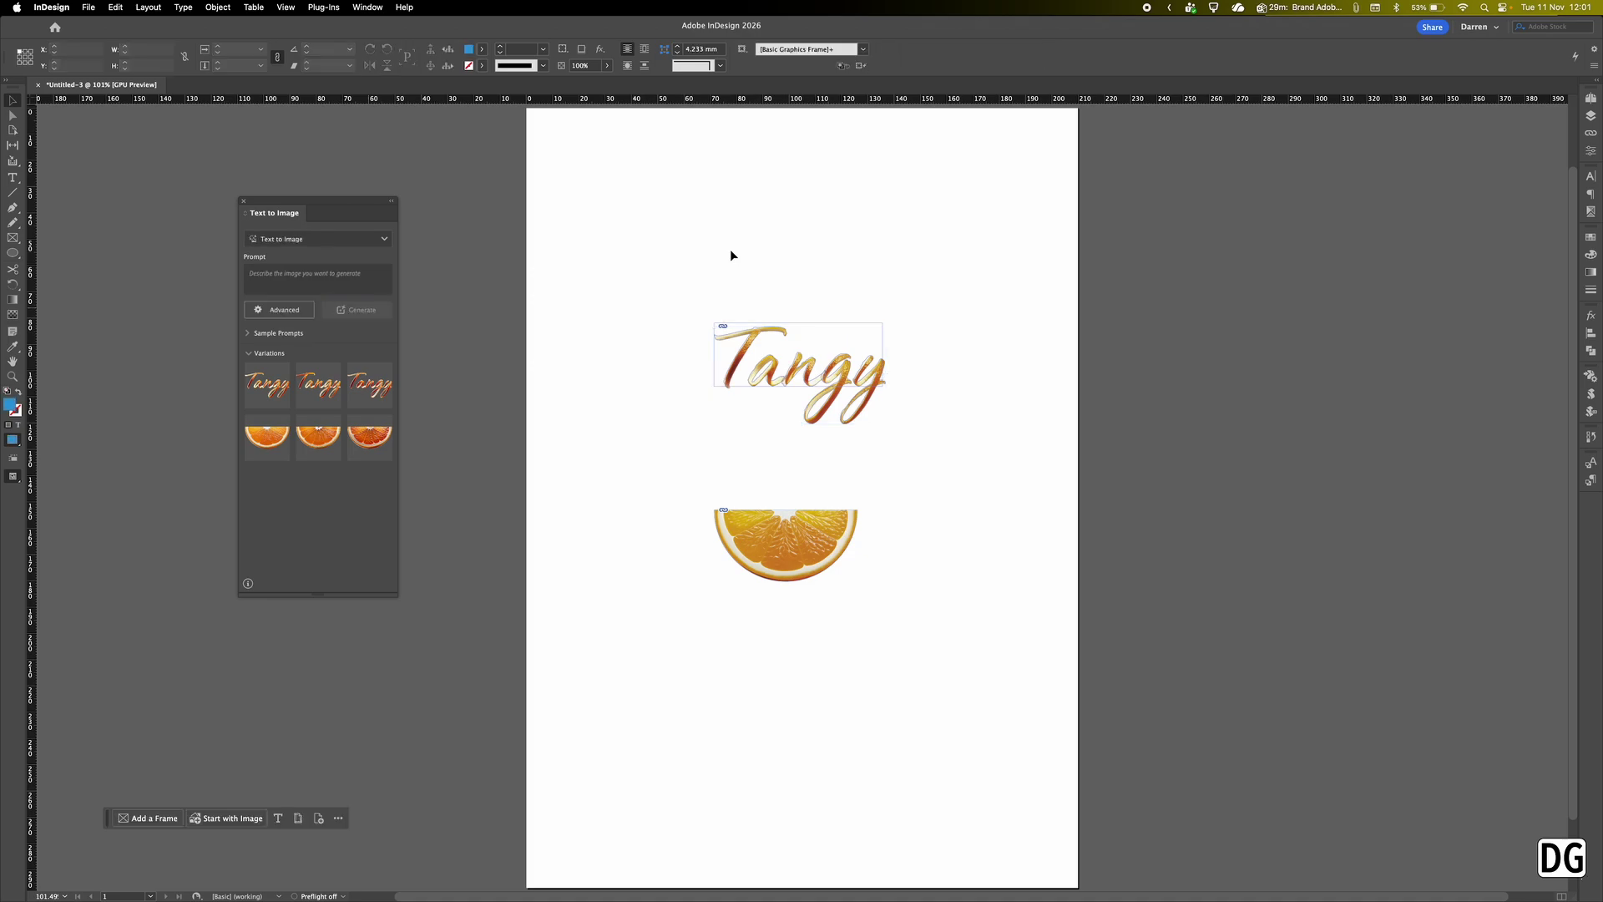
key(w)
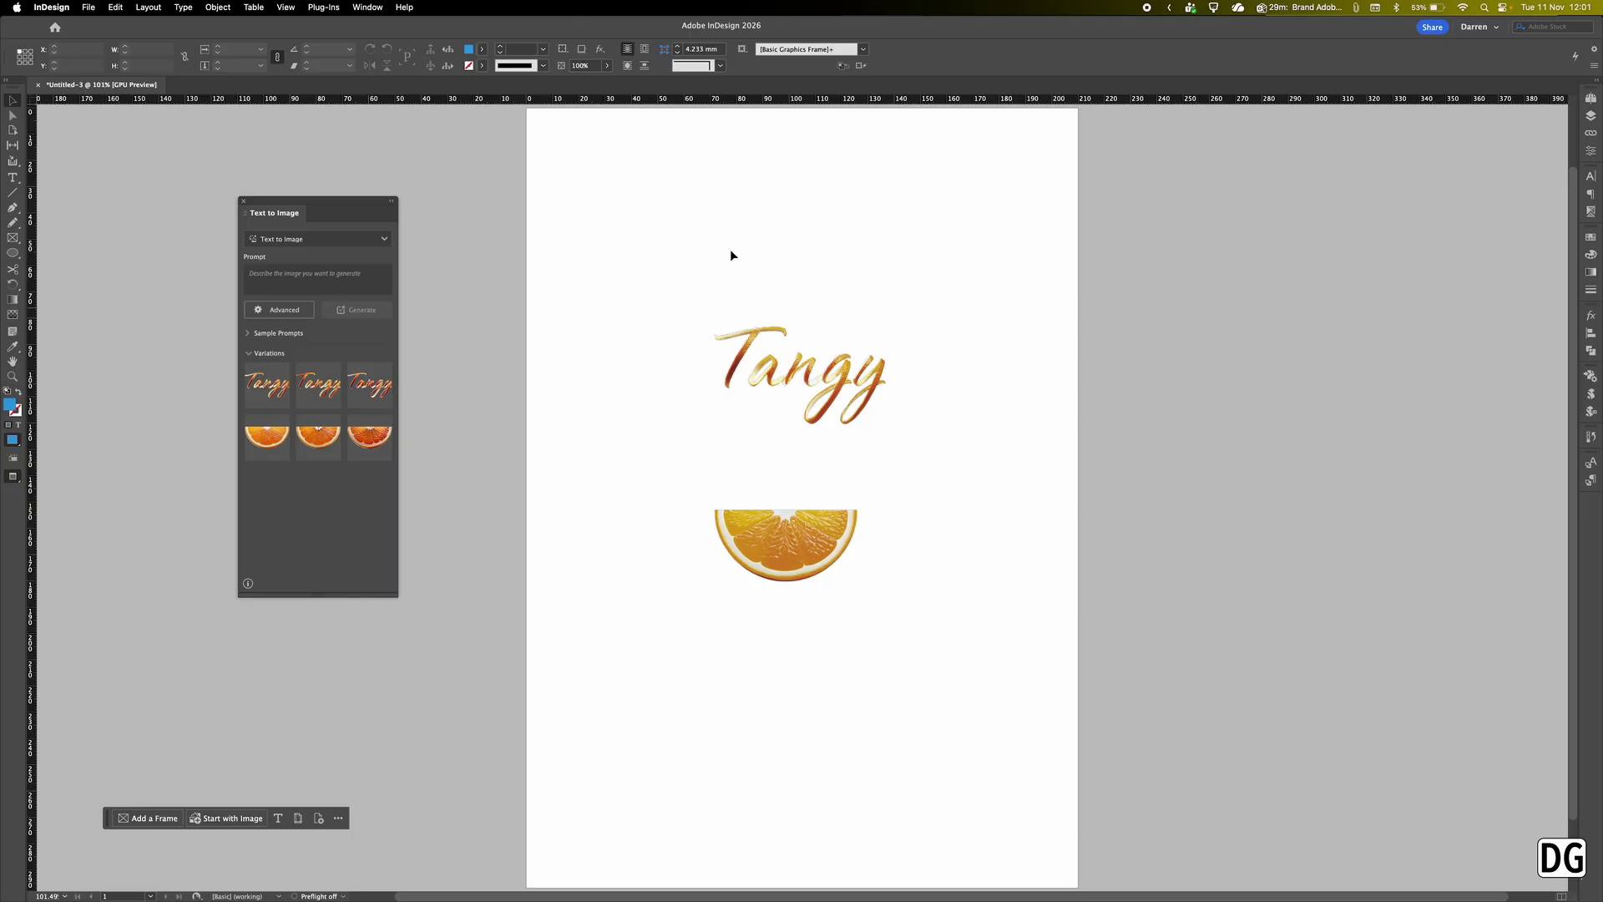